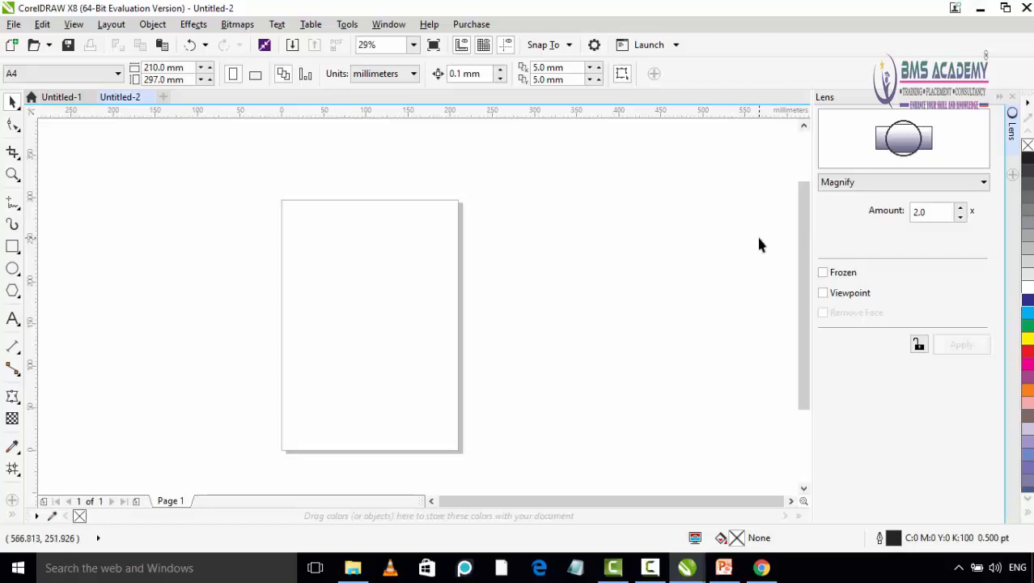
# - Examine the Effects commands and the available lens types, previewing No Lens Effect and Brighten
pyautogui.click(192, 25)
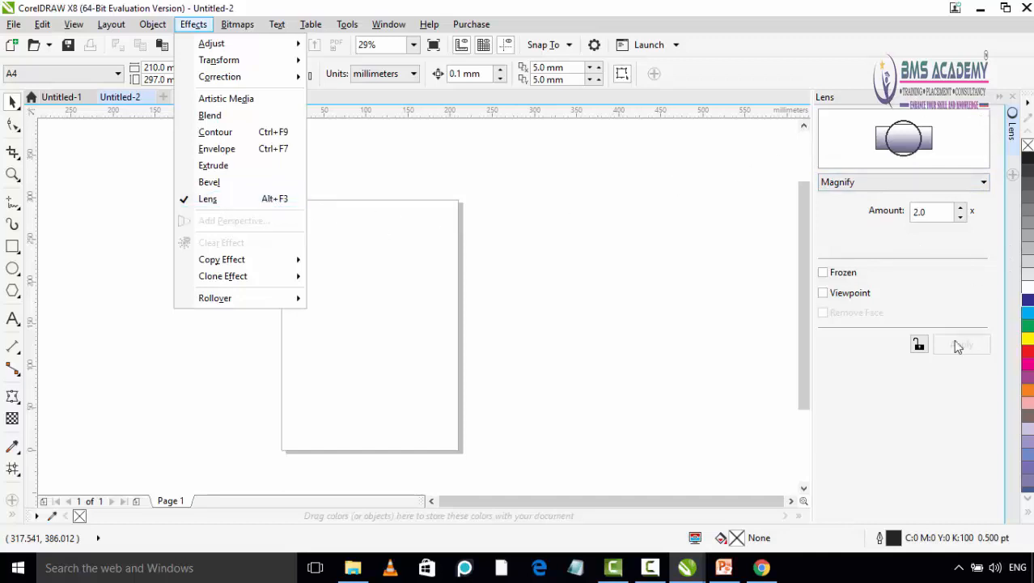
pyautogui.click(588, 292)
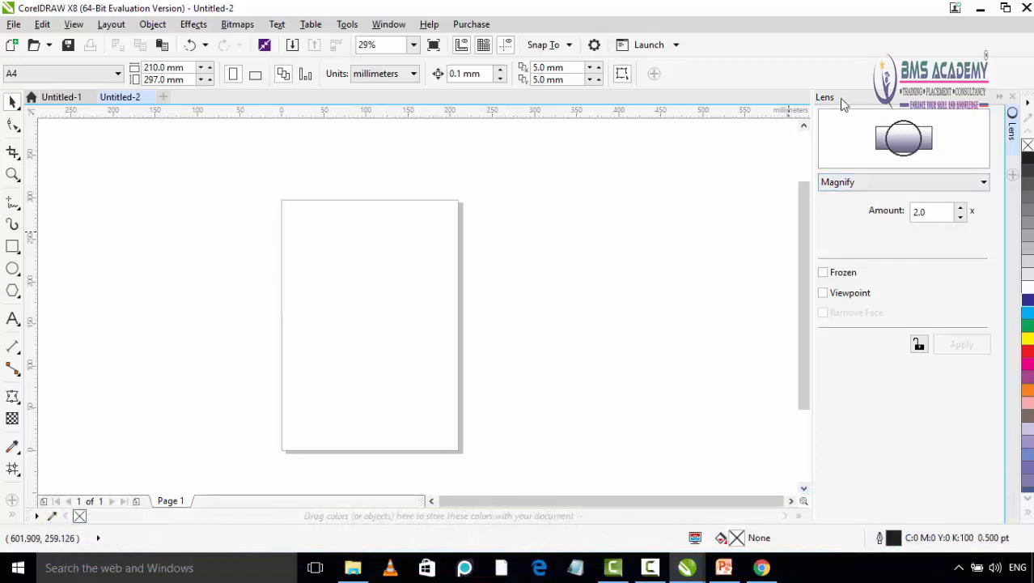
pyautogui.click(918, 185)
pyautogui.click(927, 183)
pyautogui.click(928, 183)
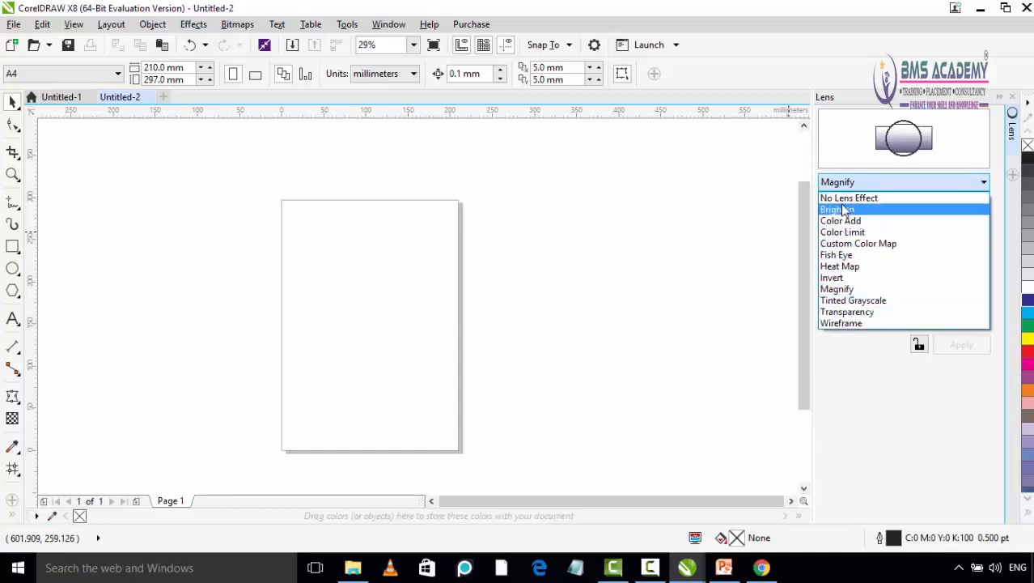
pyautogui.click(844, 198)
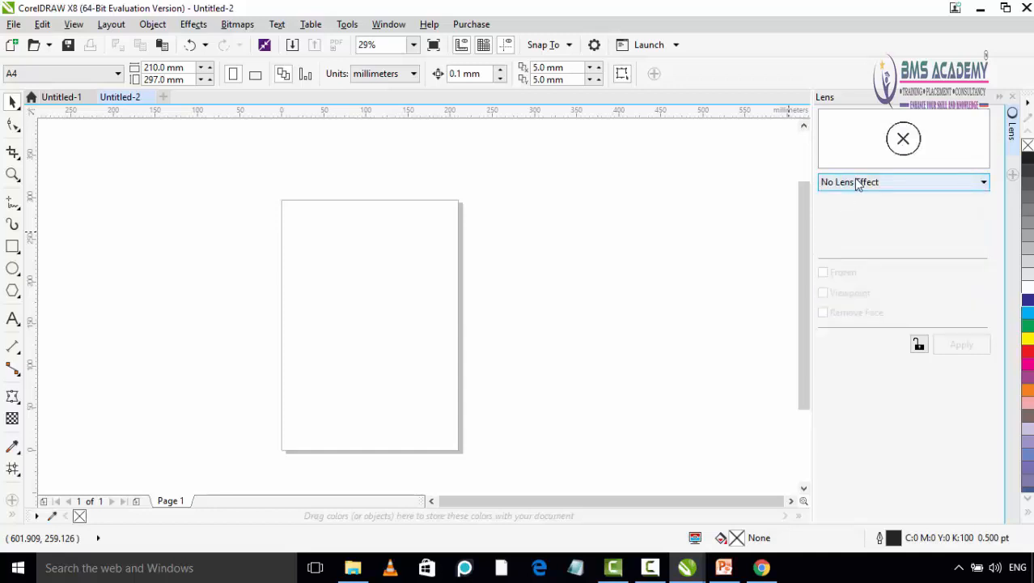
pyautogui.click(858, 185)
pyautogui.click(858, 208)
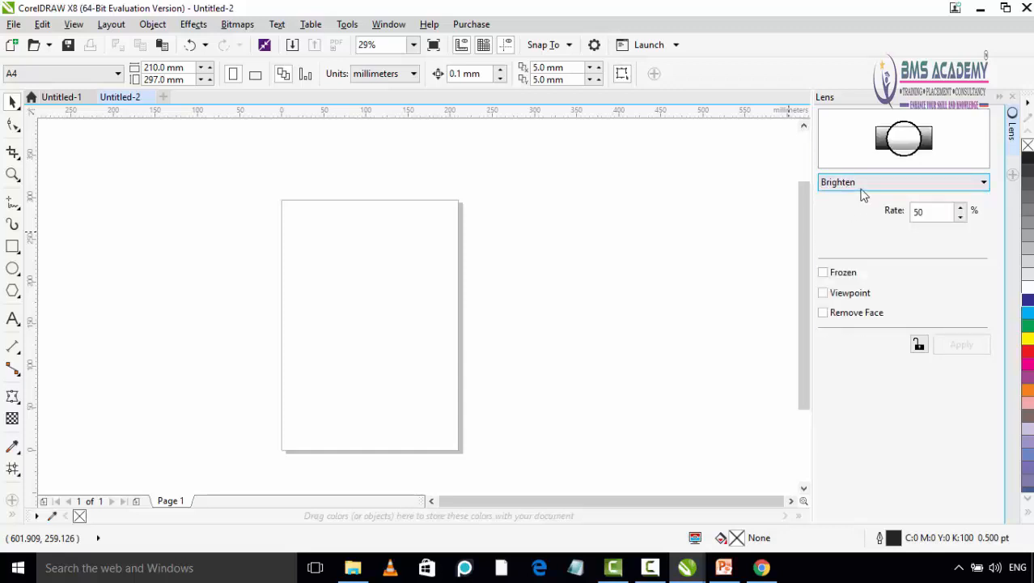
pyautogui.click(863, 183)
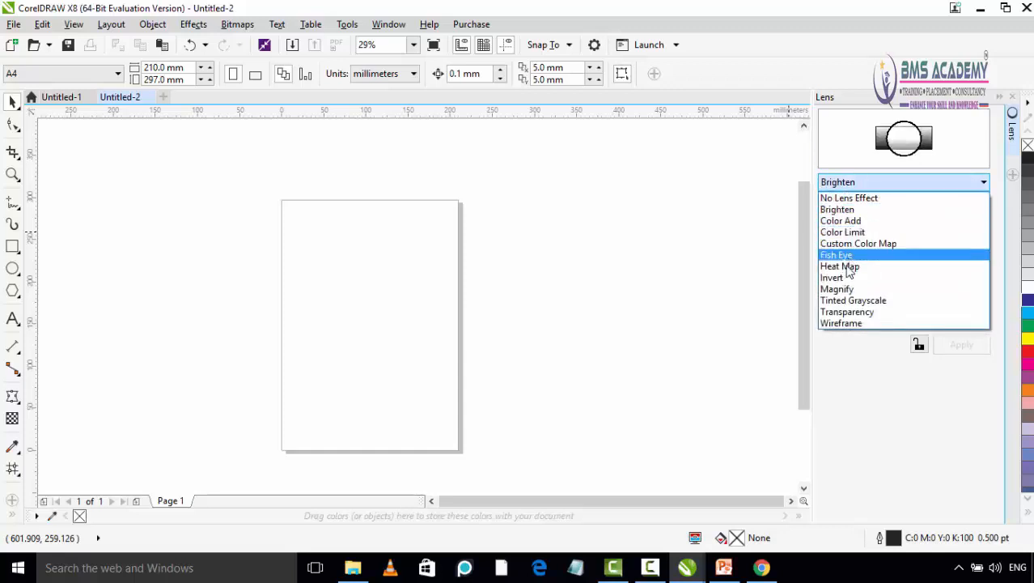
pyautogui.click(859, 199)
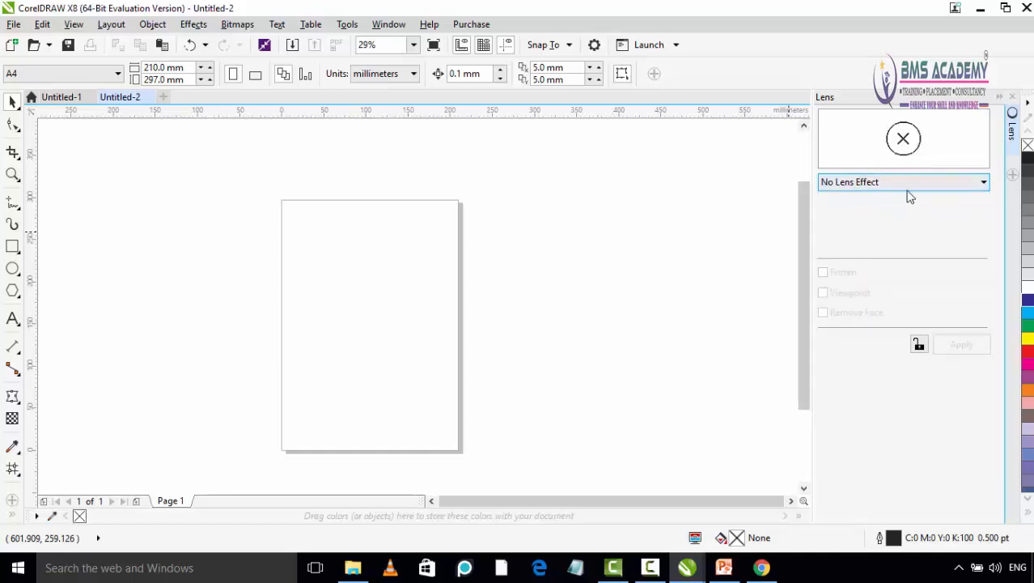
# - Paint a dense cluster of multicoloured swirls on the upper part of the page with an Artistic Media brush stroke
pyautogui.click(12, 224)
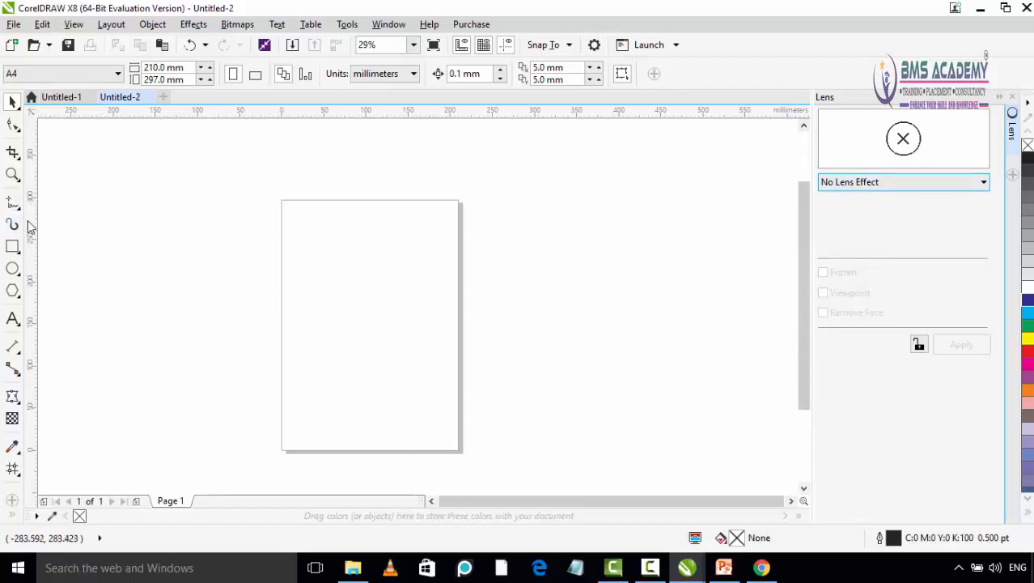
pyautogui.click(13, 225)
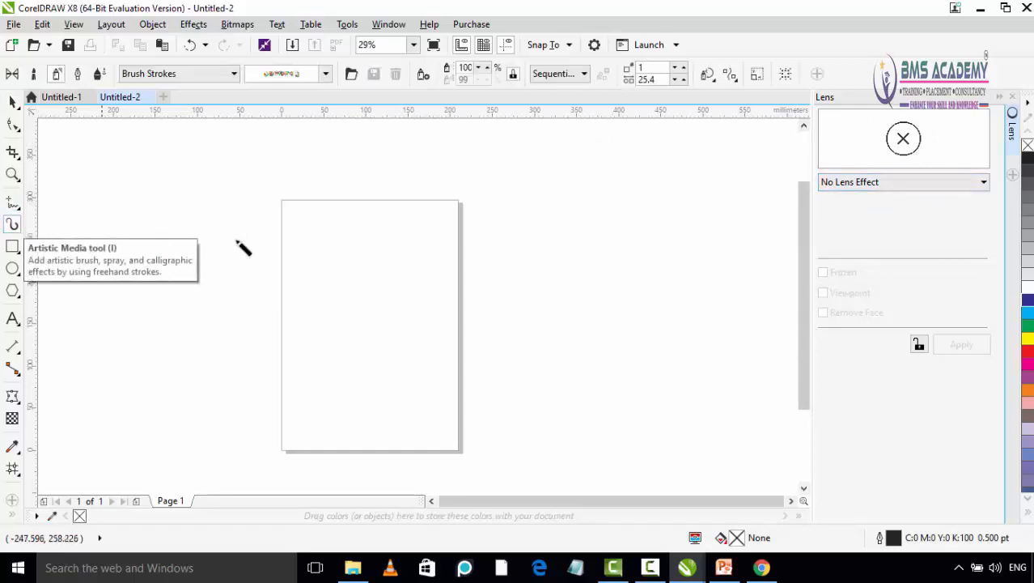
pyautogui.moveTo(312, 252)
pyautogui.mouseDown()
pyautogui.moveTo(355, 249)
pyautogui.moveTo(381, 276)
pyautogui.moveTo(324, 255)
pyautogui.moveTo(338, 236)
pyautogui.moveTo(356, 235)
pyautogui.moveTo(374, 253)
pyautogui.moveTo(314, 288)
pyautogui.moveTo(364, 243)
pyautogui.moveTo(324, 283)
pyautogui.moveTo(297, 259)
pyautogui.moveTo(355, 233)
pyautogui.moveTo(326, 275)
pyautogui.mouseUp()
pyautogui.scroll(2, 337, 273)
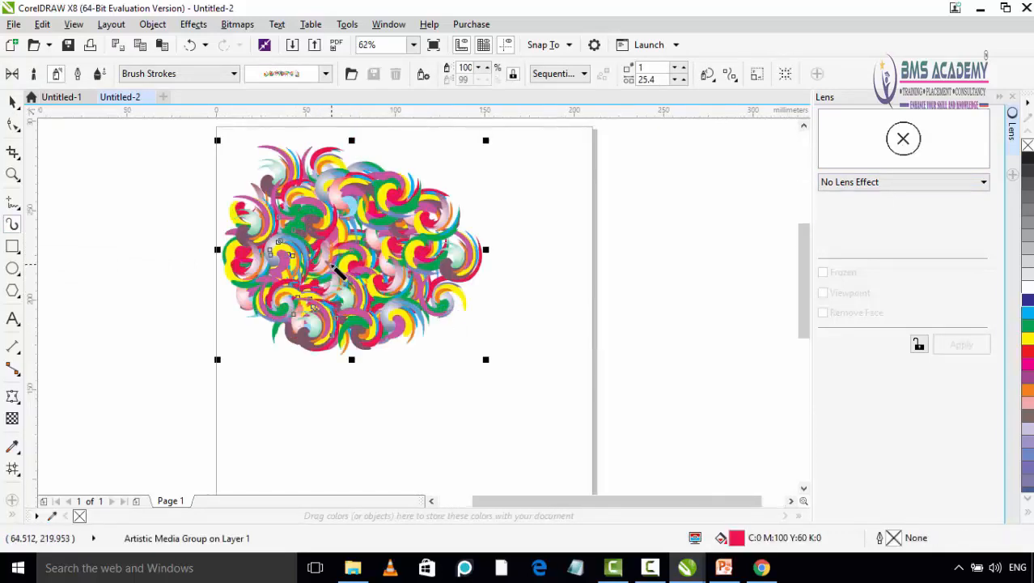
# - Draw an unfilled circle about 70 mm wide over the middle of the swirl artwork
pyautogui.click(13, 268)
pyautogui.moveTo(314, 201); pyautogui.dragTo(434, 324)
pyautogui.press('space')
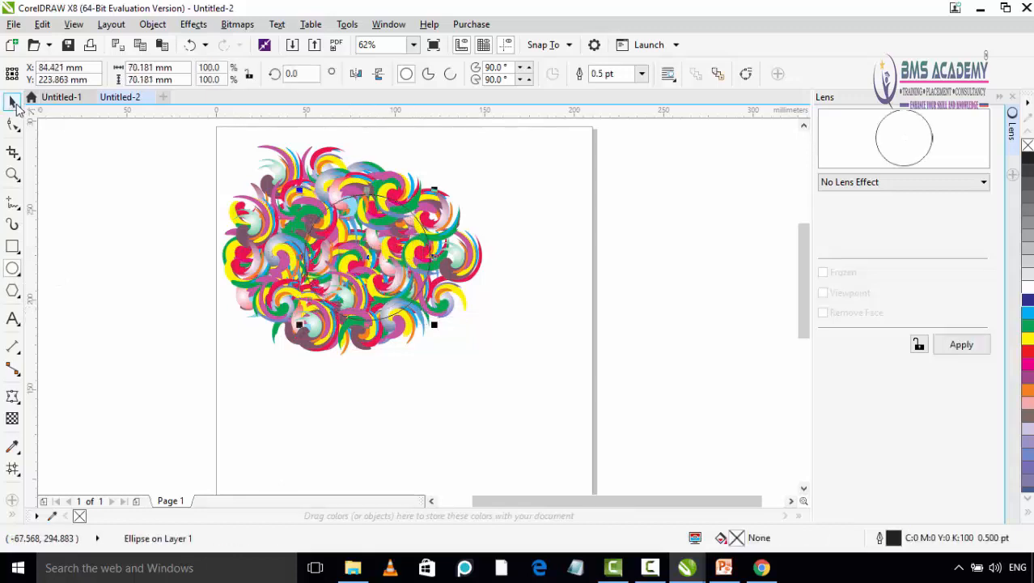
pyautogui.click(364, 259)
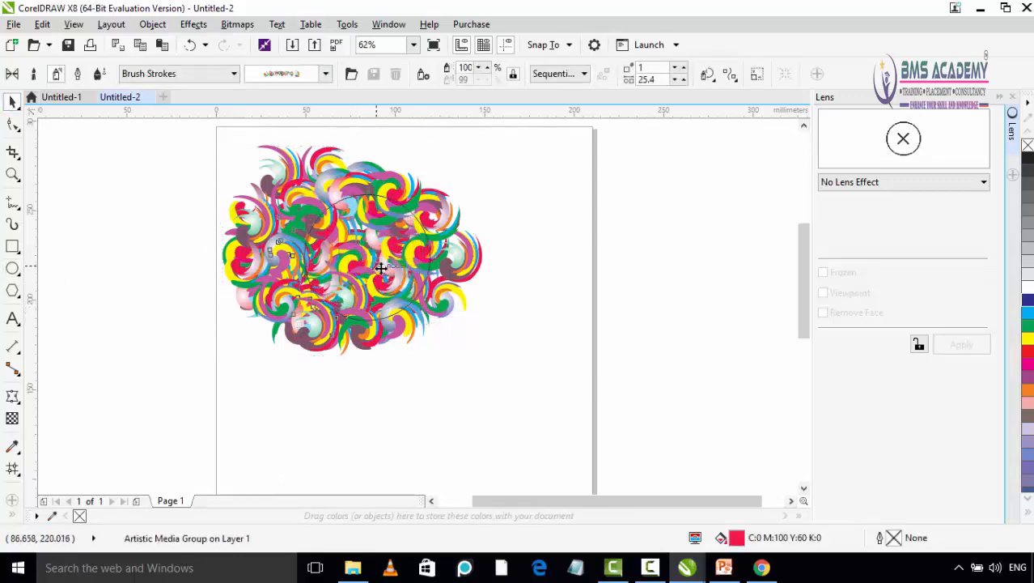
pyautogui.click(364, 255)
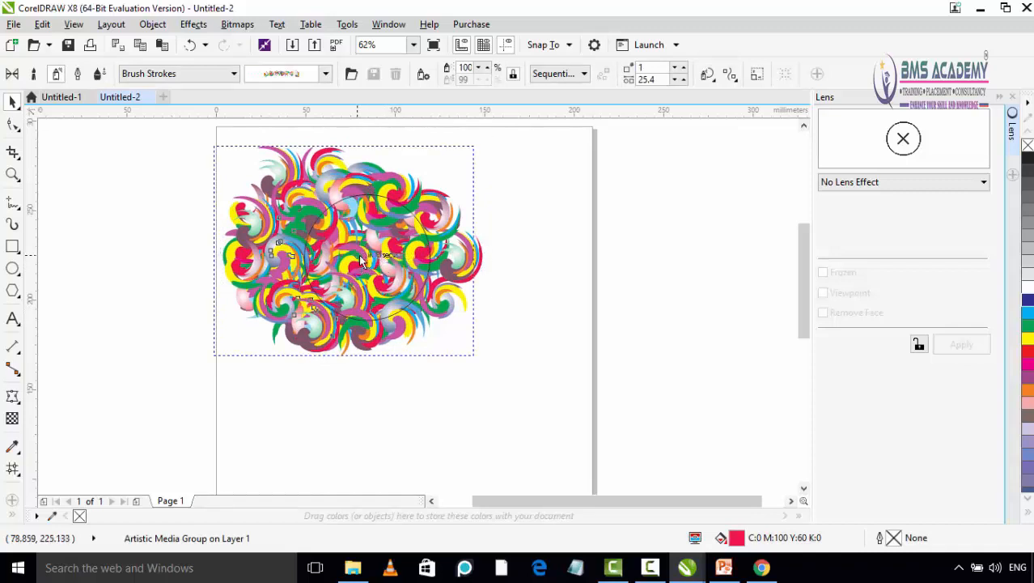
pyautogui.click(428, 286)
pyautogui.click(567, 273)
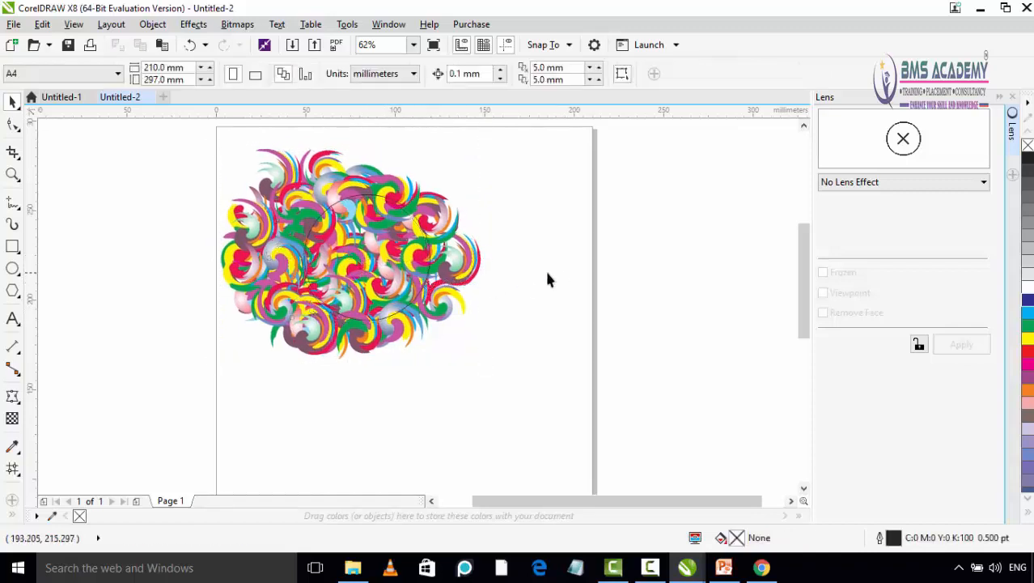
# - Select the circle that lies over the swirl artwork, not the brush stroke's control curve
pyautogui.scroll(2, 467, 270)
pyautogui.click(426, 255)
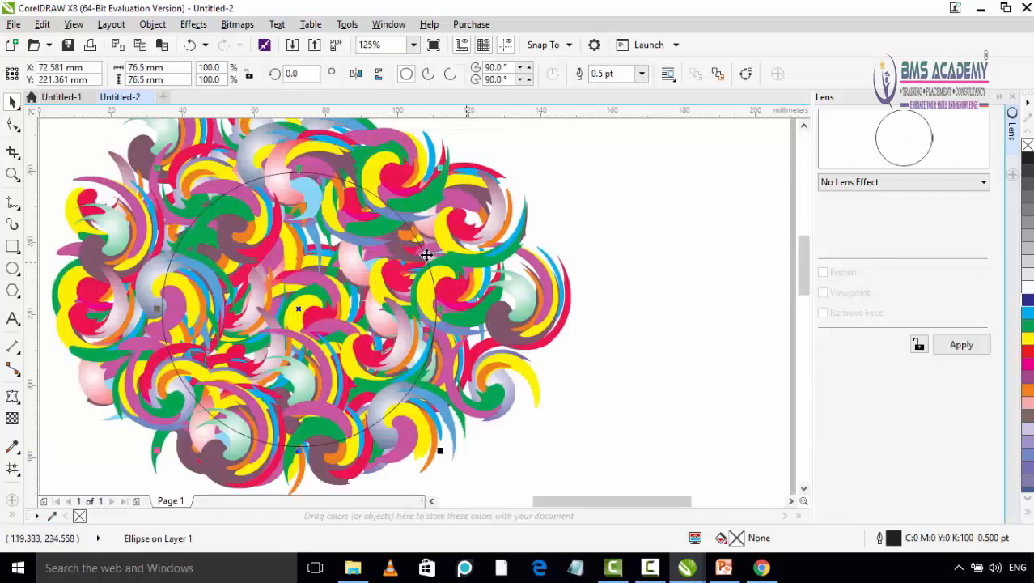
pyautogui.click(429, 258)
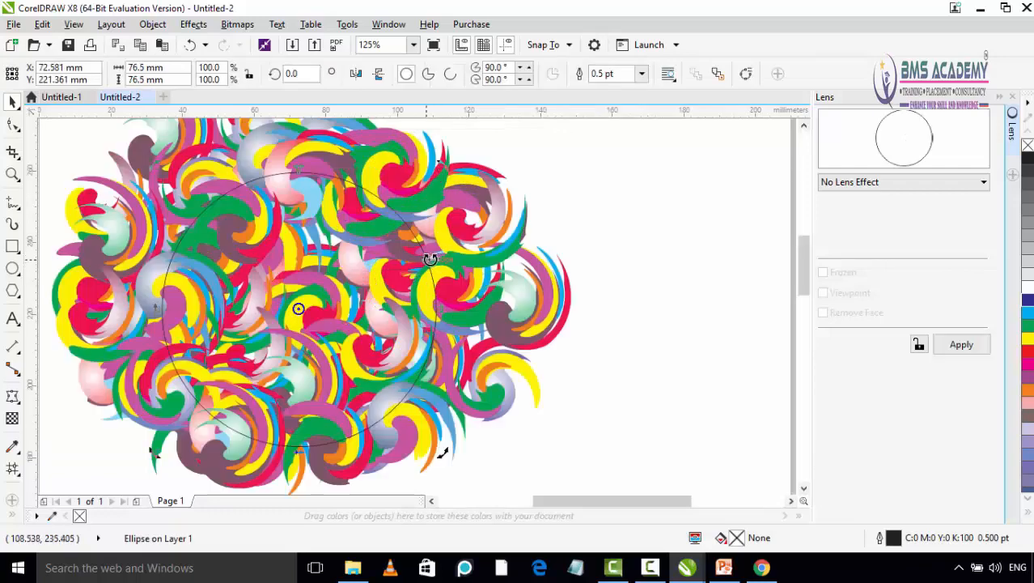
pyautogui.click(512, 255)
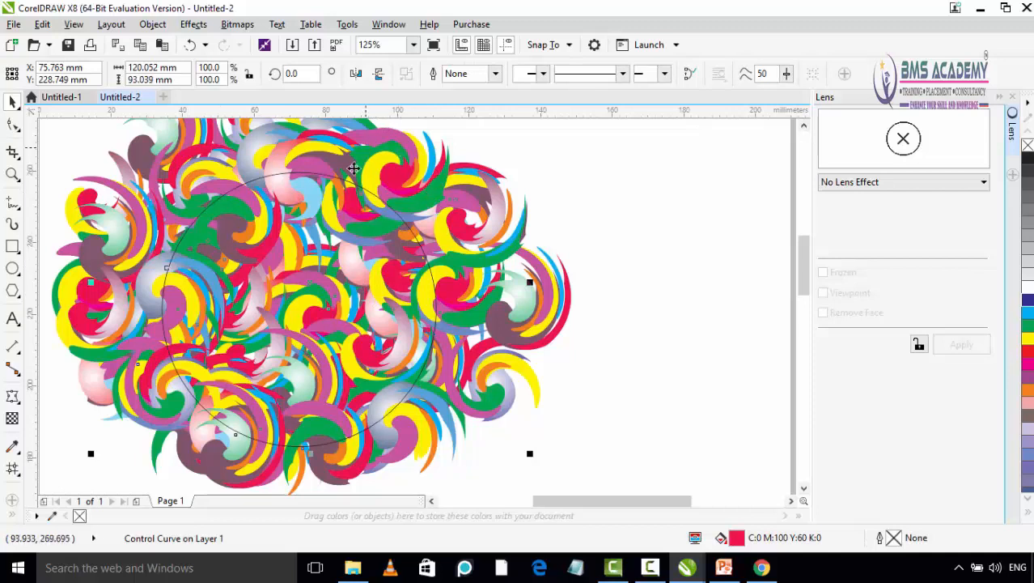
pyautogui.click(295, 178)
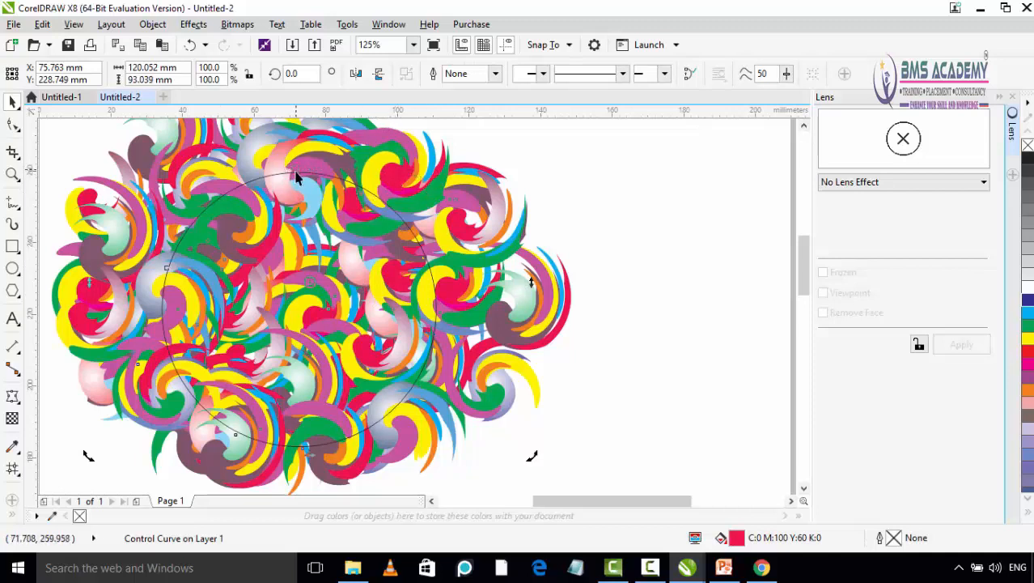
pyautogui.click(388, 208)
pyautogui.click(390, 209)
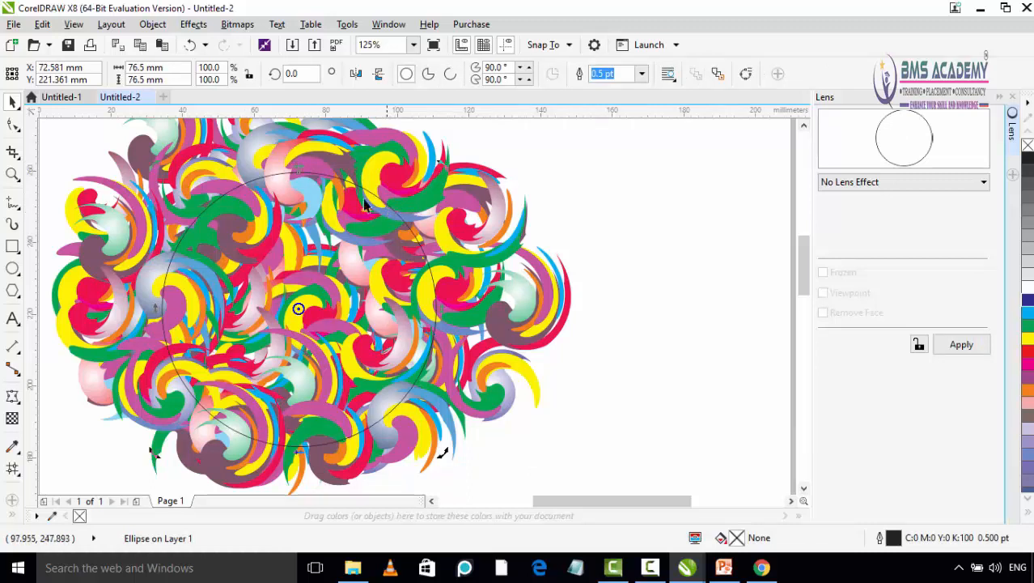
pyautogui.click(434, 294)
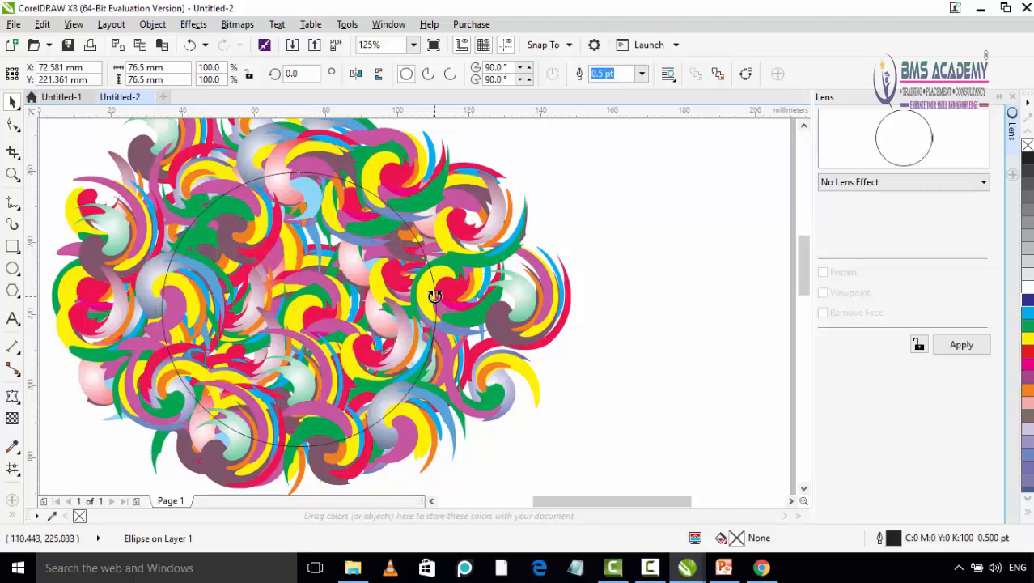
# - Try a Brighten lens with a 100% rate on the circle, and undo it
pyautogui.click(960, 181)
pyautogui.click(882, 210)
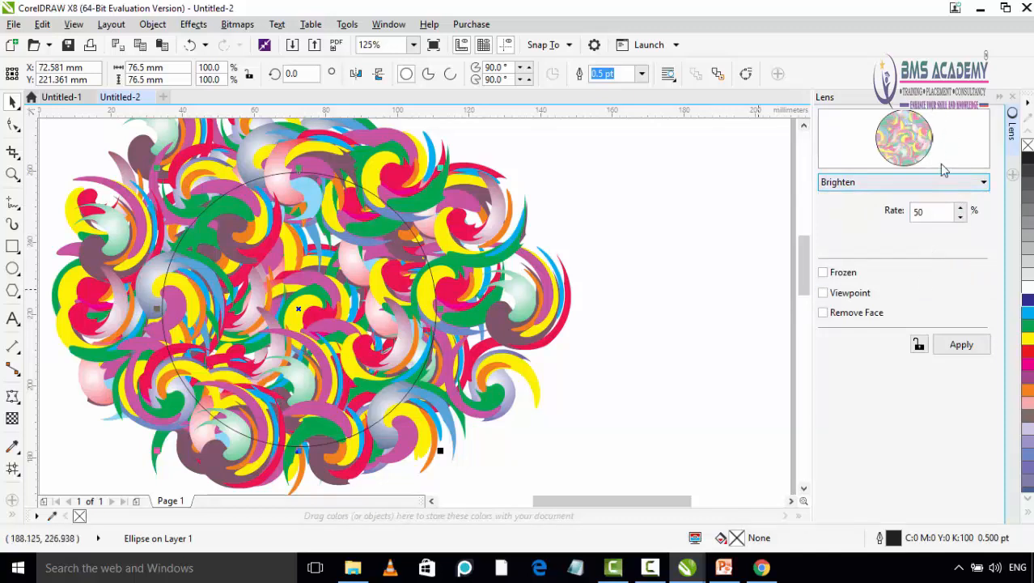
pyautogui.doubleClick(940, 211)
pyautogui.write('90')
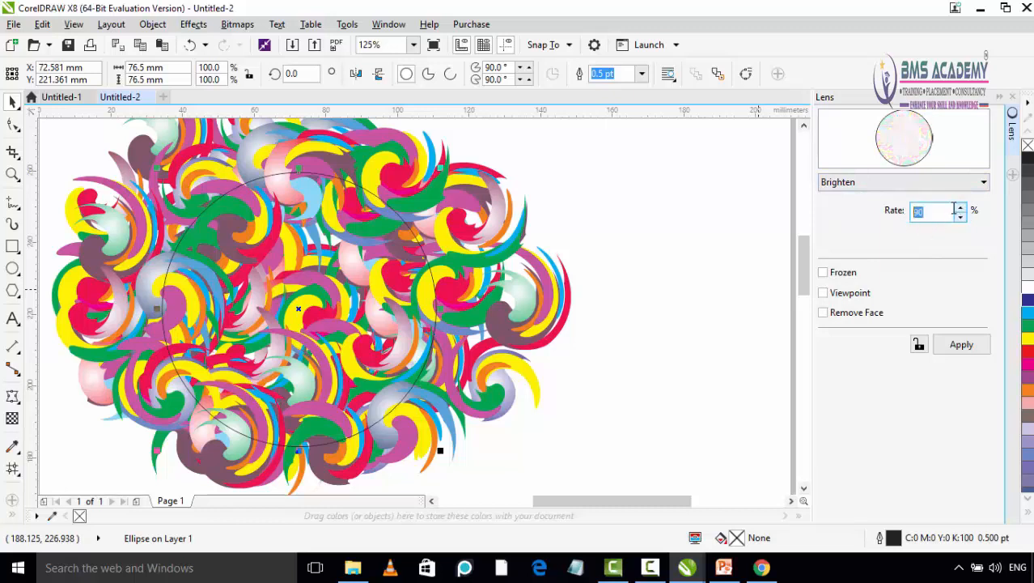
pyautogui.click(960, 206)
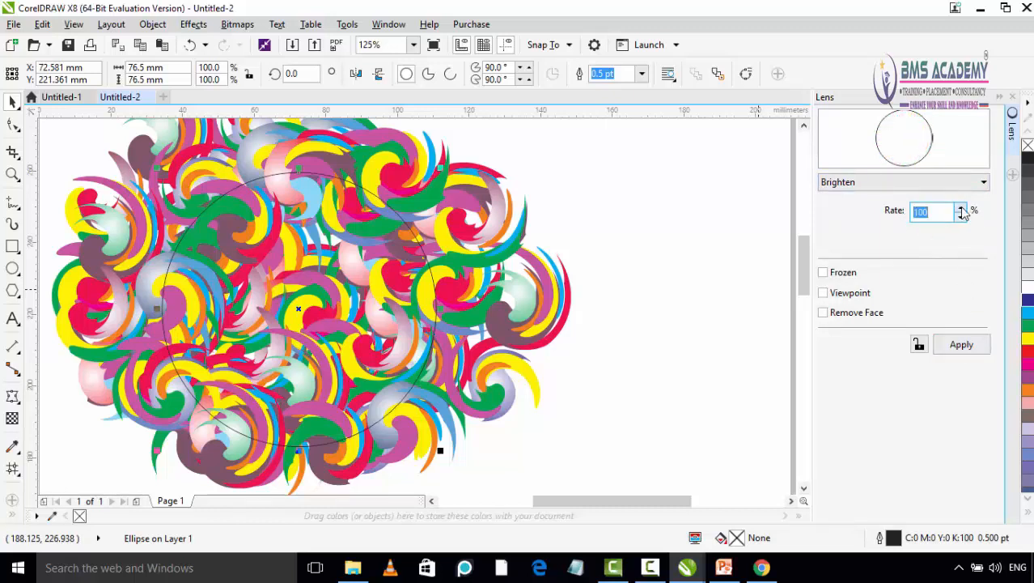
pyautogui.click(955, 348)
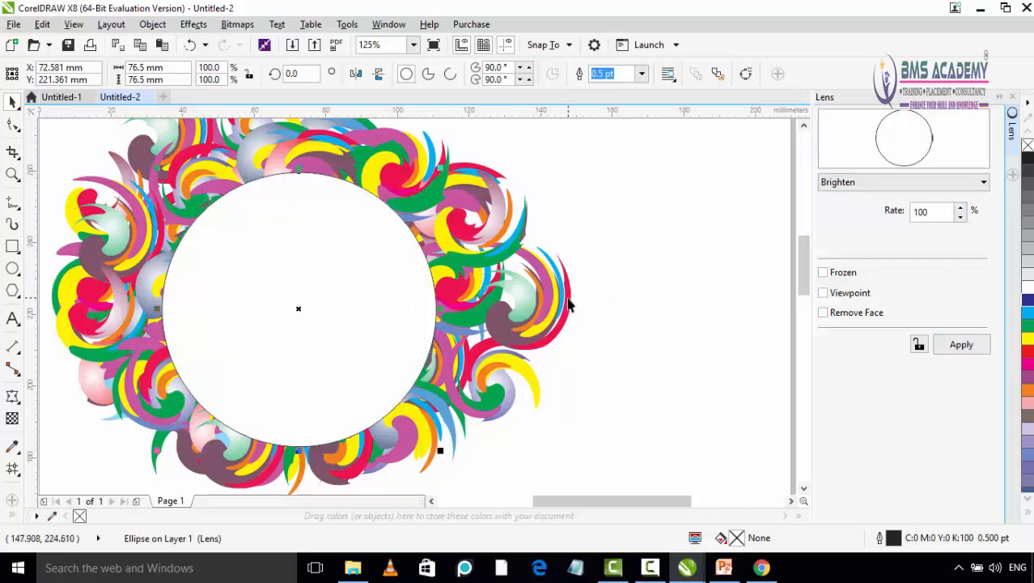
pyautogui.hotkey('ctrl', 'z')
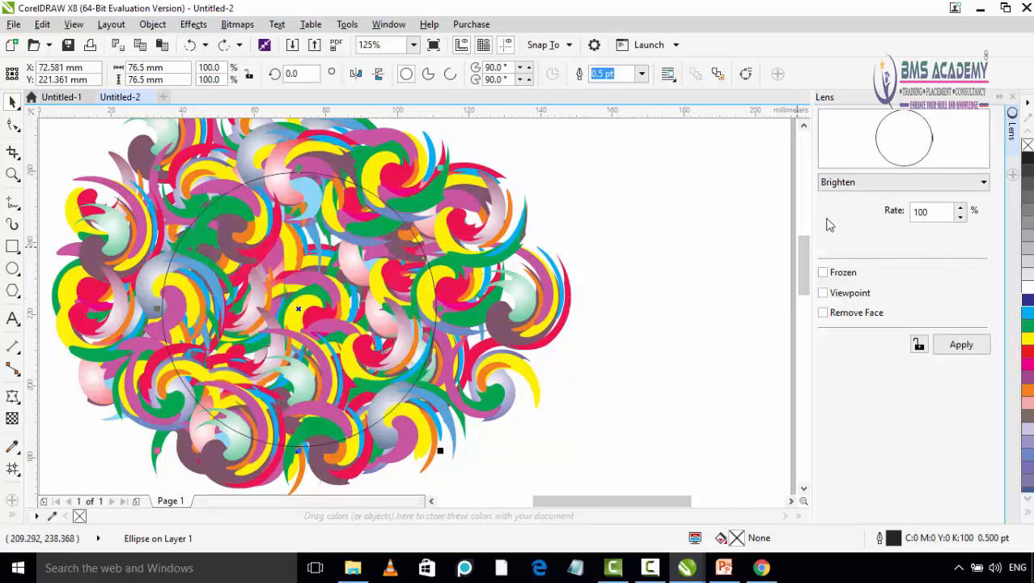
# - Apply a Brighten lens with a 60% rate to the circle and freeze its contents
pyautogui.doubleClick(923, 212)
pyautogui.write('60')
pyautogui.click(955, 348)
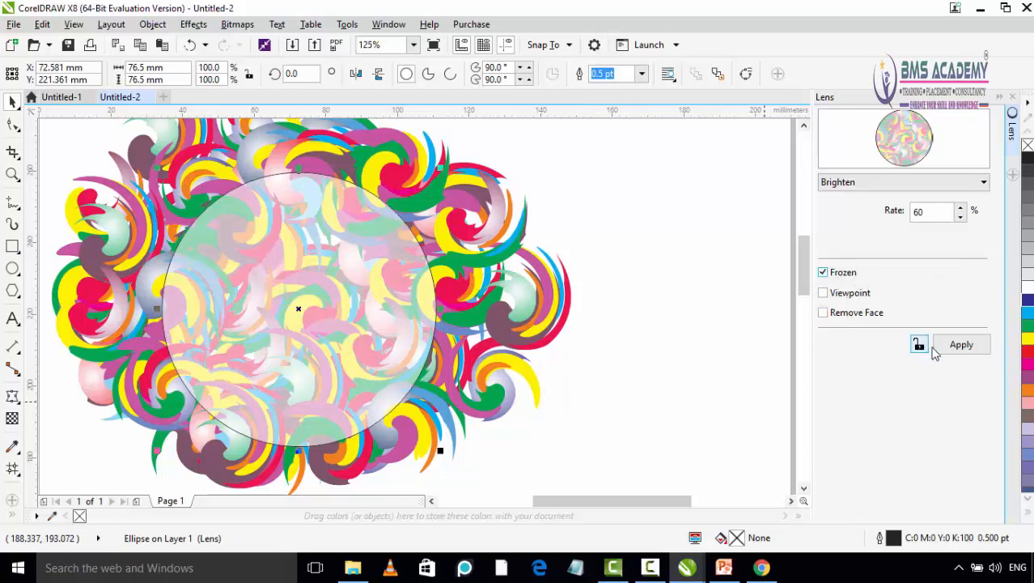
pyautogui.click(961, 348)
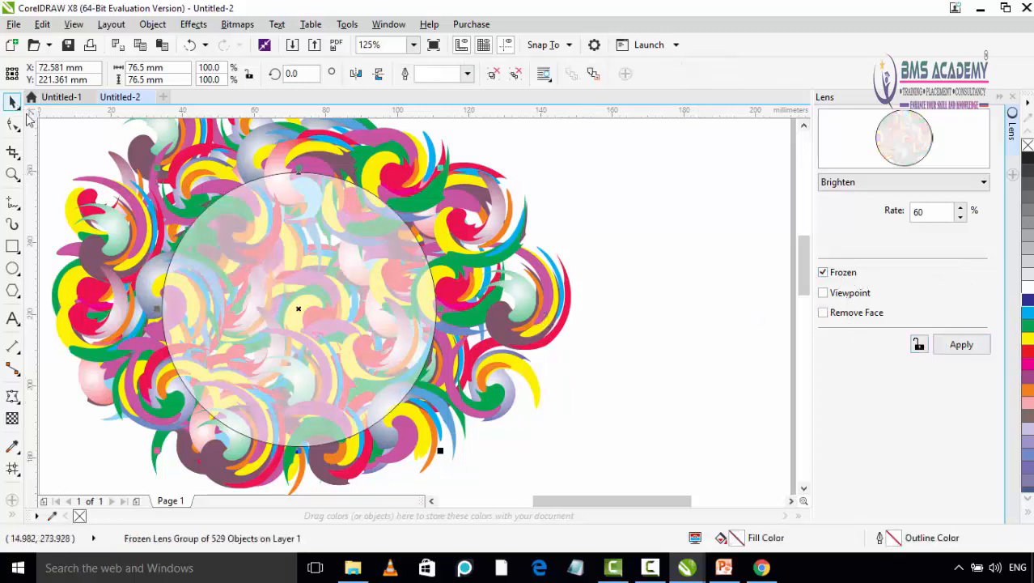
# - Move the frozen lens circle off the swirl artwork to its right, at about X 189 mm, Y 219 mm
pyautogui.moveTo(330, 313); pyautogui.dragTo(619, 317)
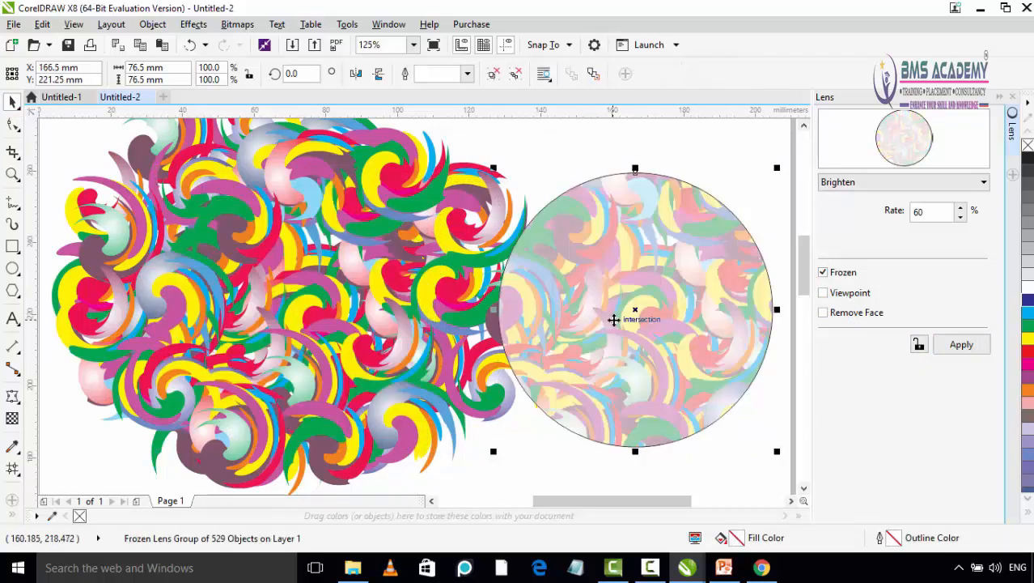
pyautogui.scroll(-3, 698, 329)
pyautogui.scroll(5, 696, 330)
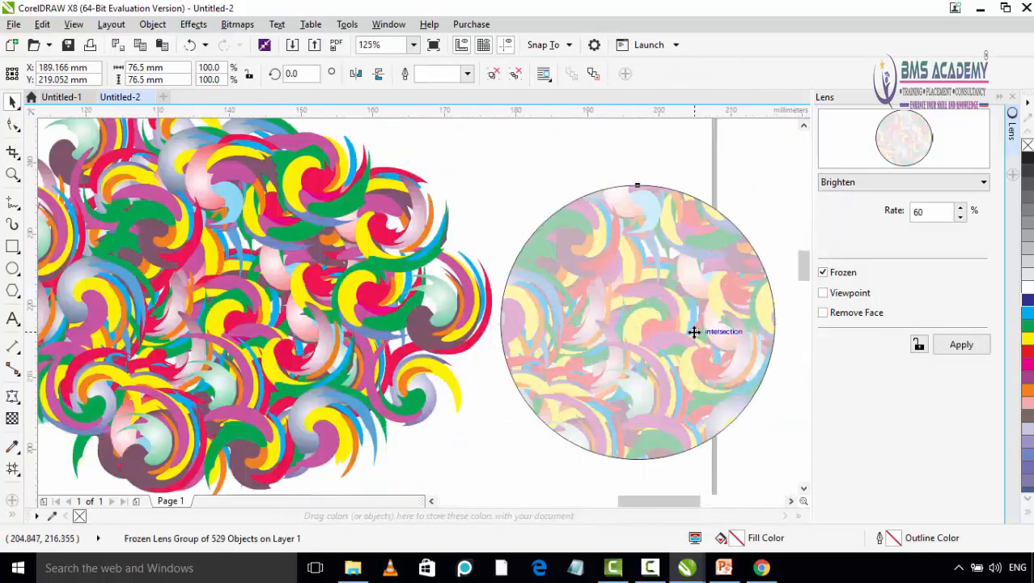
pyautogui.scroll(-2, 678, 335)
pyautogui.moveTo(650, 316); pyautogui.dragTo(564, 273)
pyautogui.click(564, 273)
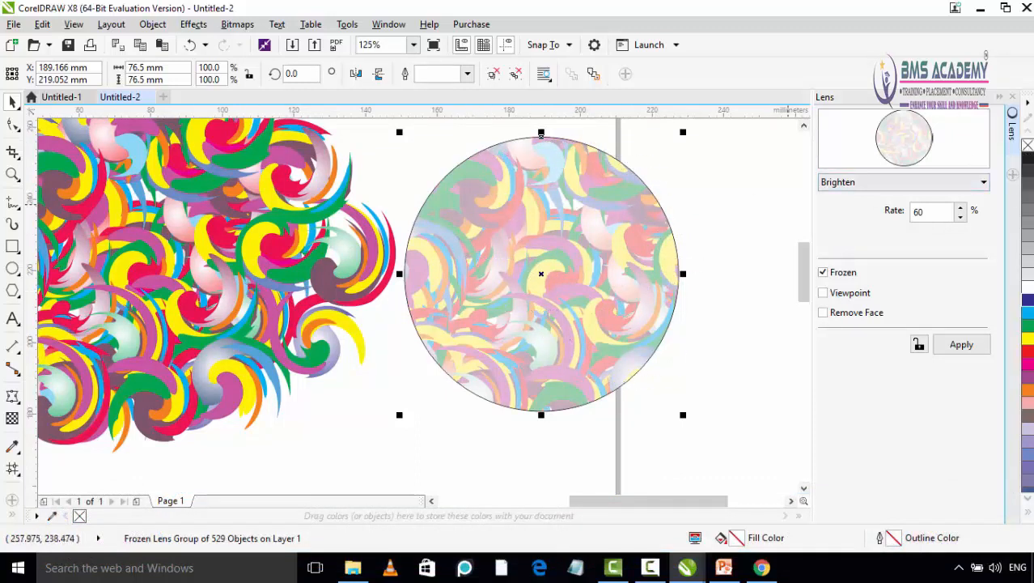
# - Remove the outline of the frozen lens circle and move it off the page to the right
pyautogui.rightClick(1028, 146)
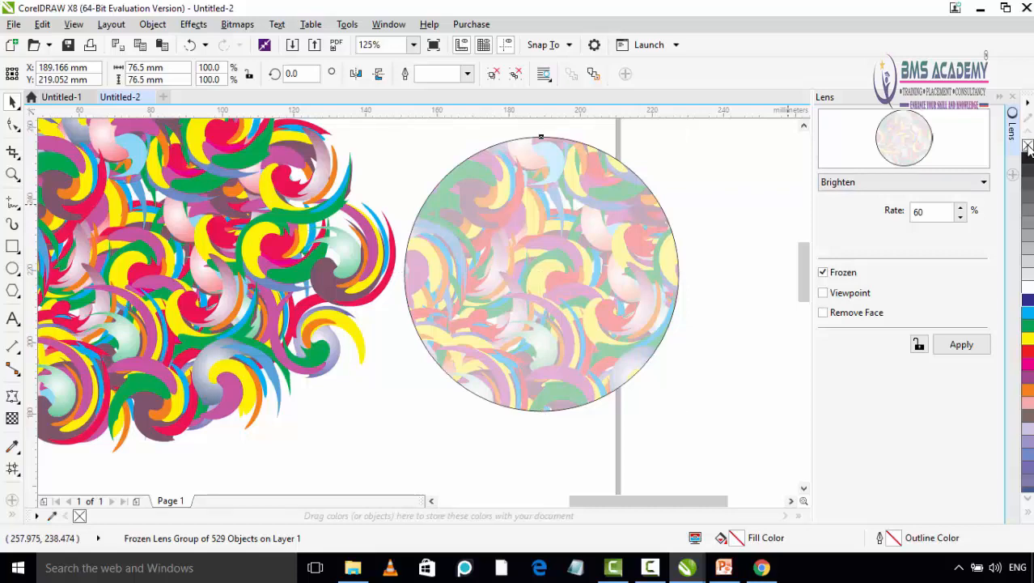
pyautogui.click(719, 225)
pyautogui.click(603, 277)
pyautogui.moveTo(603, 277); pyautogui.dragTo(636, 238)
# - Draw a new ellipse about 69 by 68 mm over the swirl artwork
pyautogui.scroll(-1, 636, 278)
pyautogui.scroll(1, 644, 274)
pyautogui.scroll(-1, 637, 239)
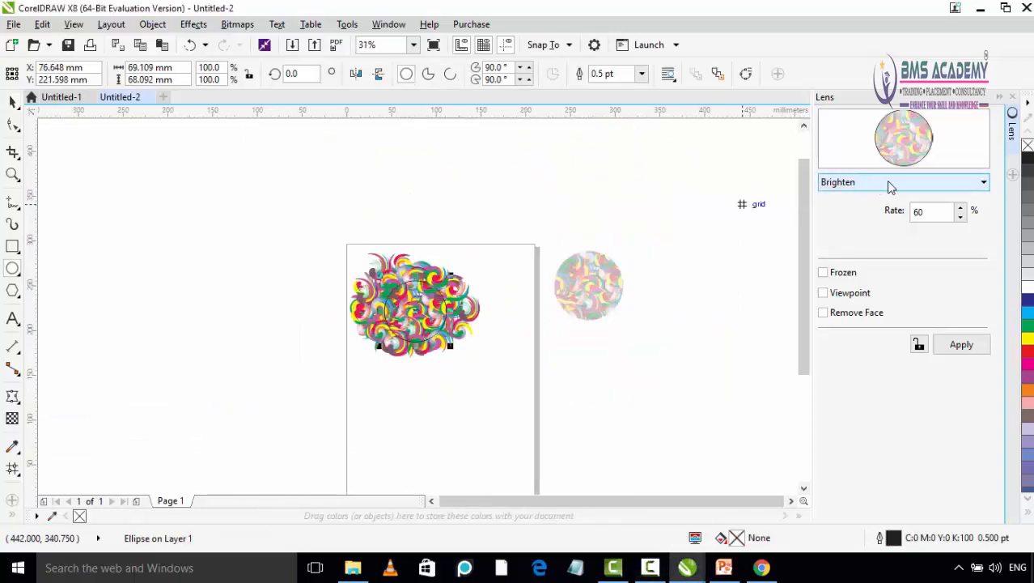
# - Apply a frozen Color Add lens with a 60% rate and a pinkish-red colour to the ellipse over the swirl artwork
pyautogui.click(889, 188)
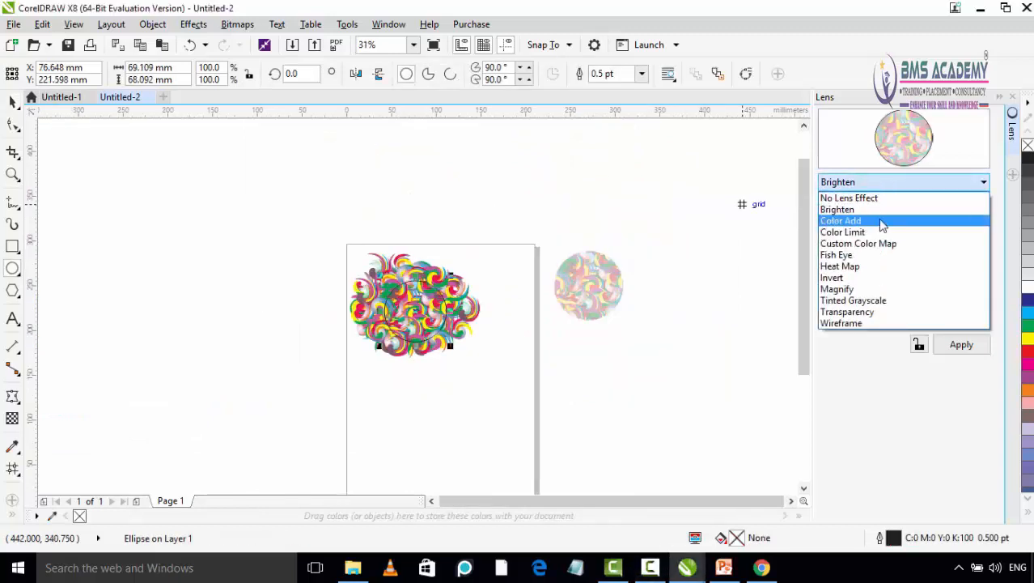
pyautogui.click(880, 222)
pyautogui.click(891, 186)
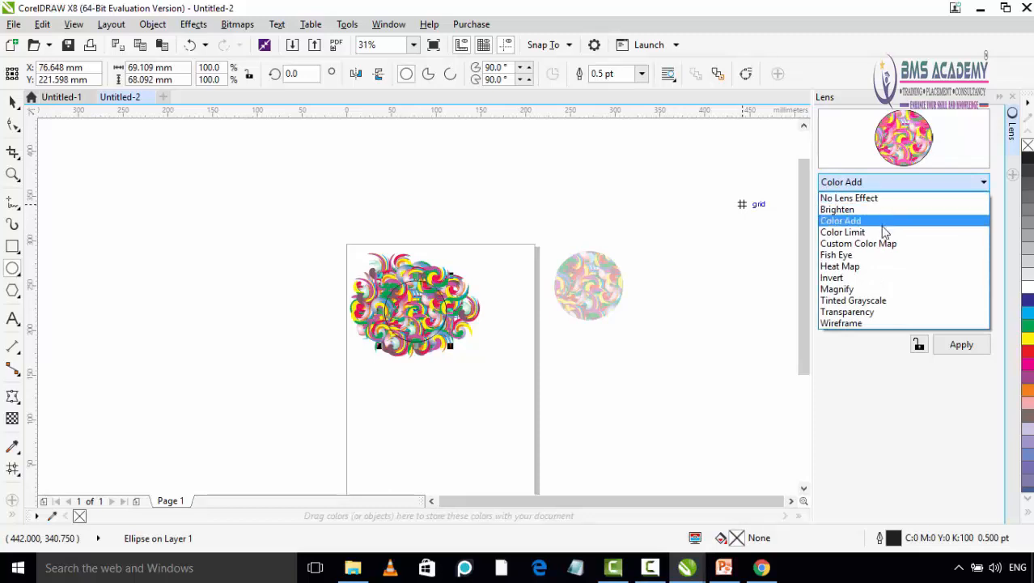
pyautogui.click(879, 220)
pyautogui.click(961, 238)
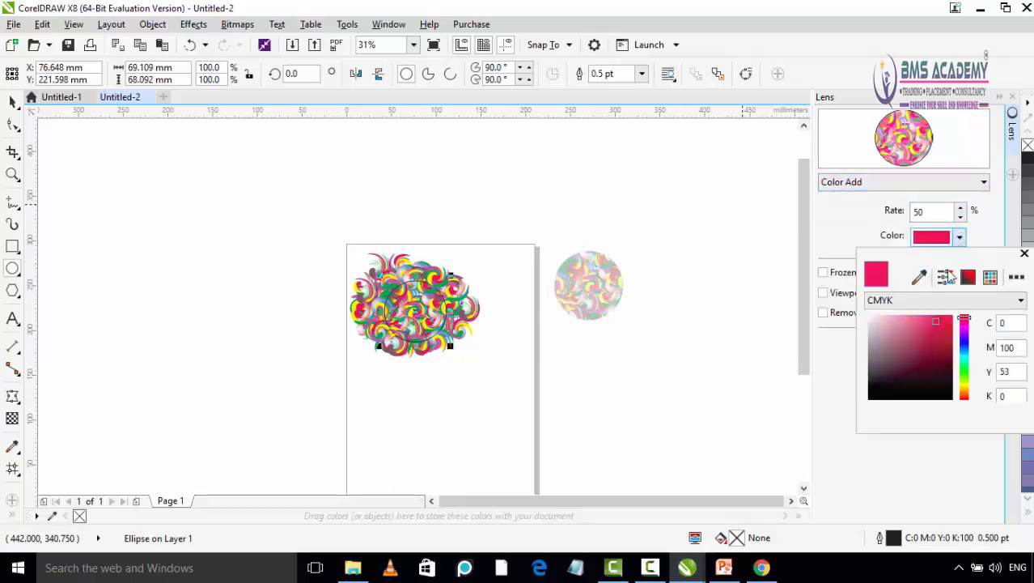
pyautogui.click(940, 323)
pyautogui.click(960, 206)
pyautogui.click(960, 206)
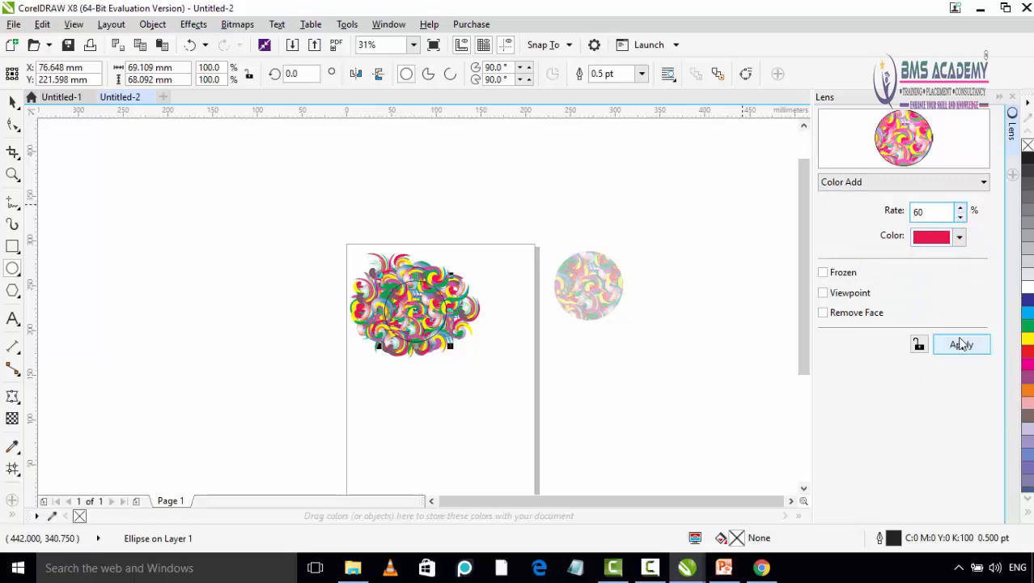
pyautogui.click(827, 272)
pyautogui.click(962, 344)
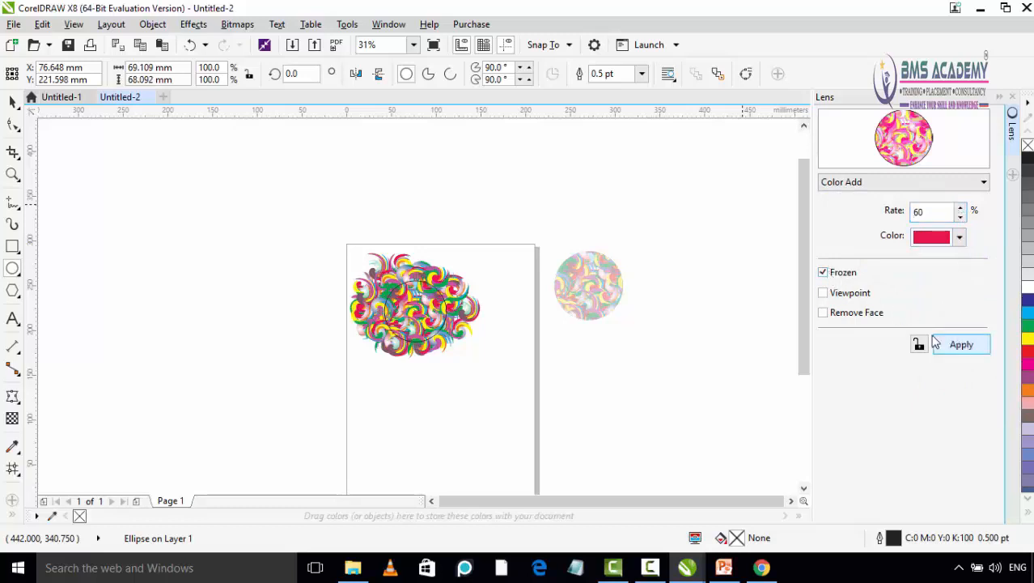
# - Move the frozen Color Add circle off the page to about X 278 mm, Y 171 mm and remove its outline
pyautogui.click(14, 104)
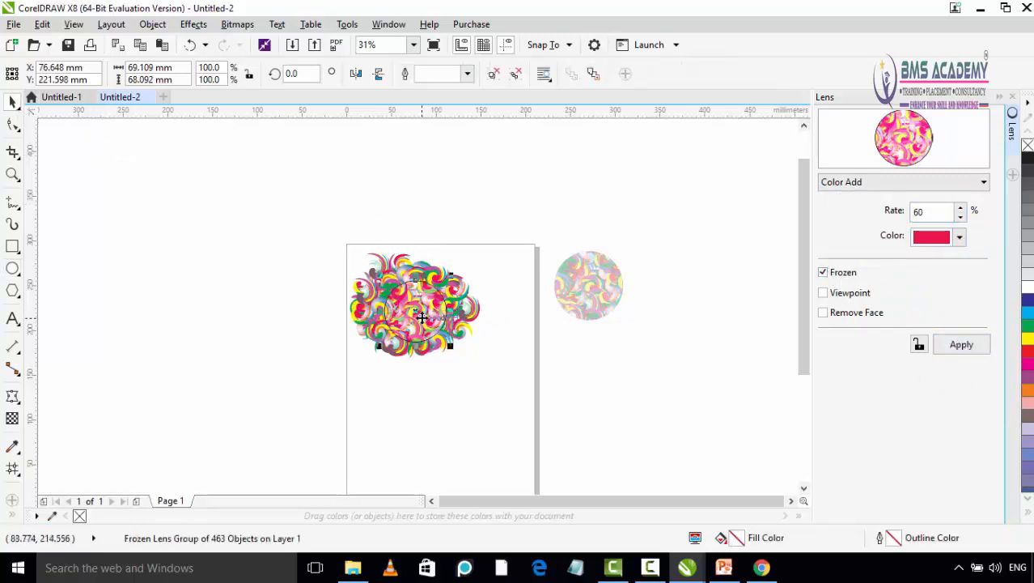
pyautogui.moveTo(419, 320); pyautogui.dragTo(591, 360)
pyautogui.scroll(1, 594, 365)
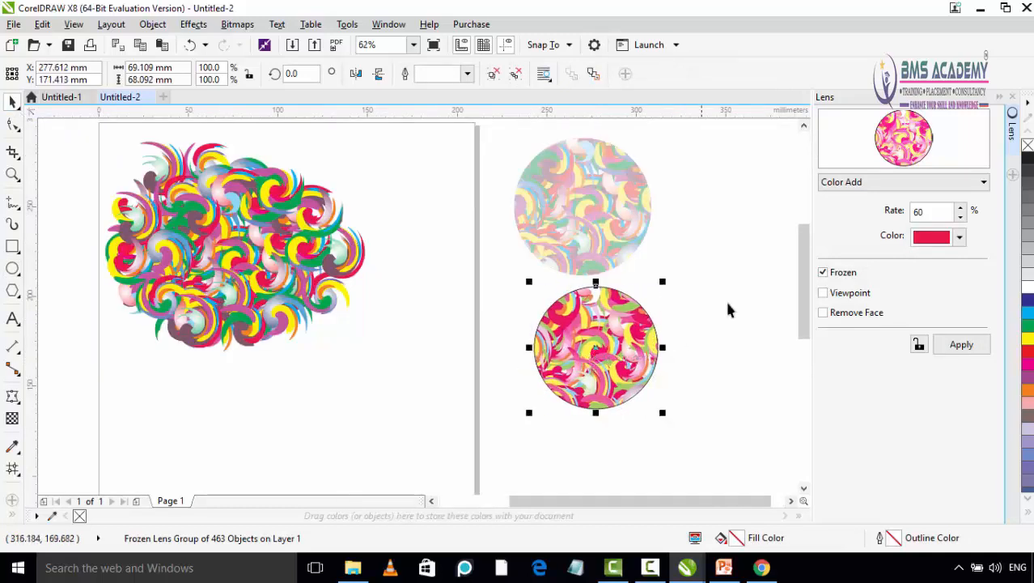
pyautogui.rightClick(1028, 148)
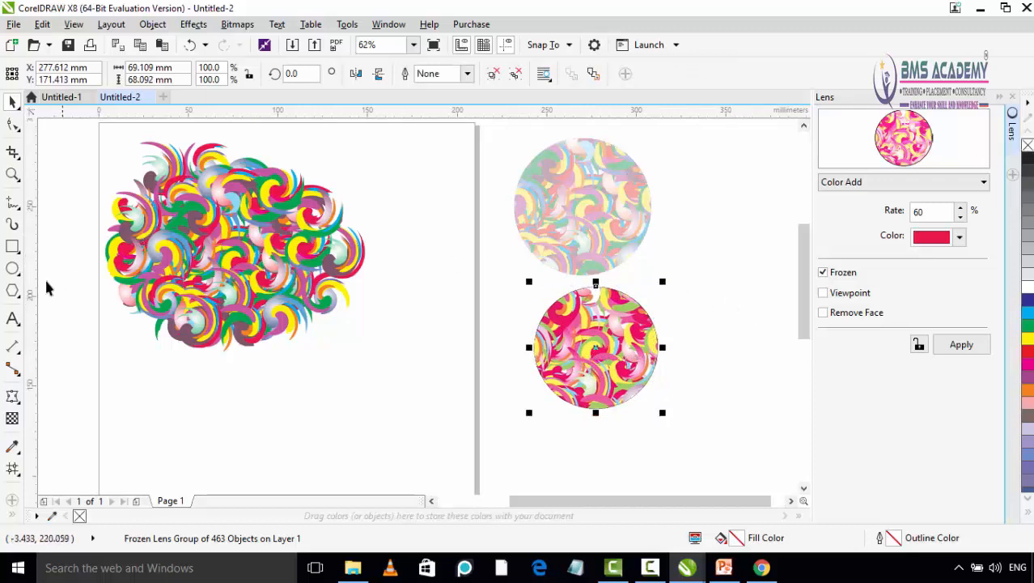
# - Draw an ellipse about 61 by 64 mm over the swirl artwork and apply a frozen Fish Eye lens at 100%
pyautogui.click(12, 267)
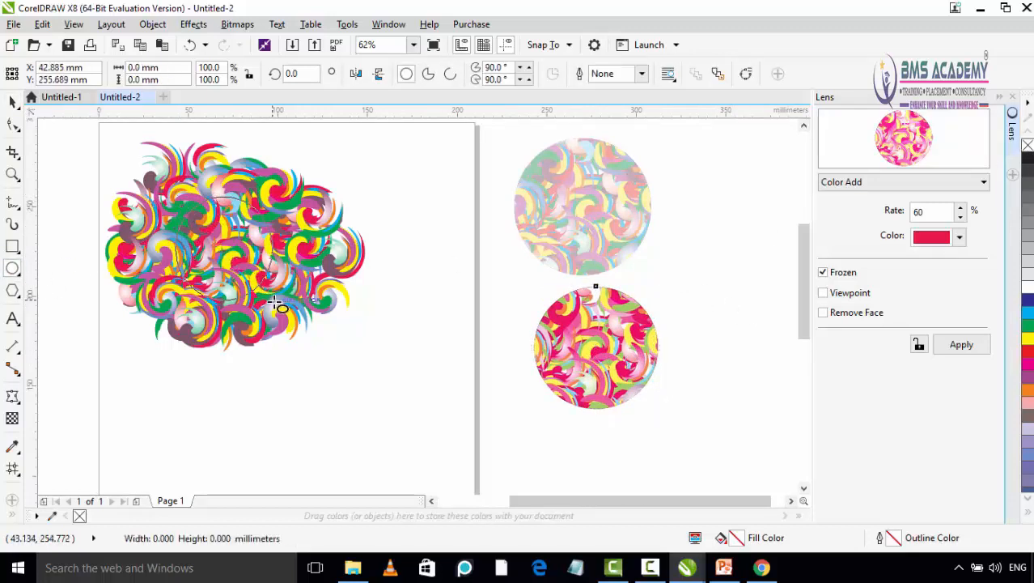
pyautogui.moveTo(279, 304); pyautogui.dragTo(174, 191)
pyautogui.click(917, 182)
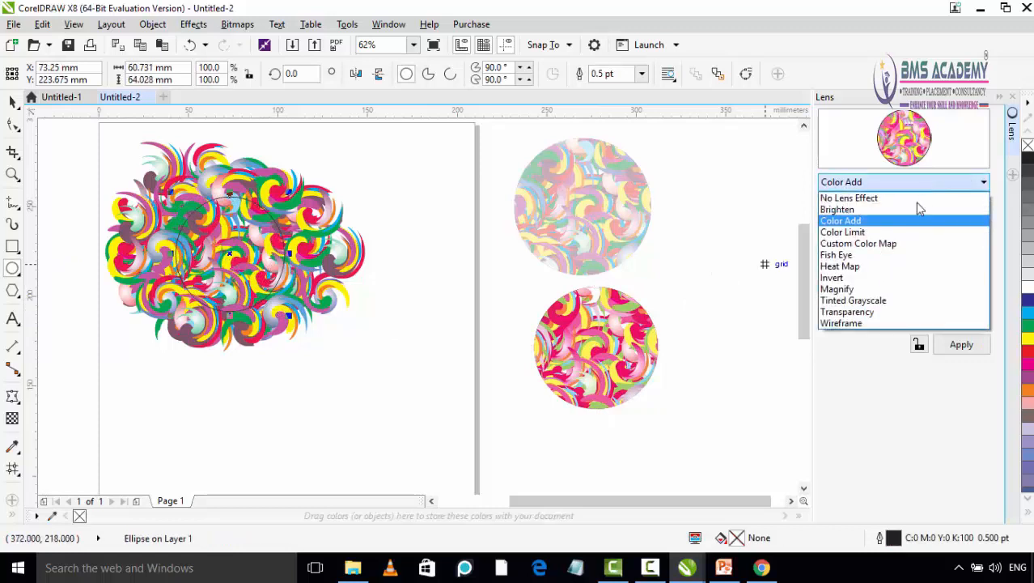
pyautogui.click(856, 266)
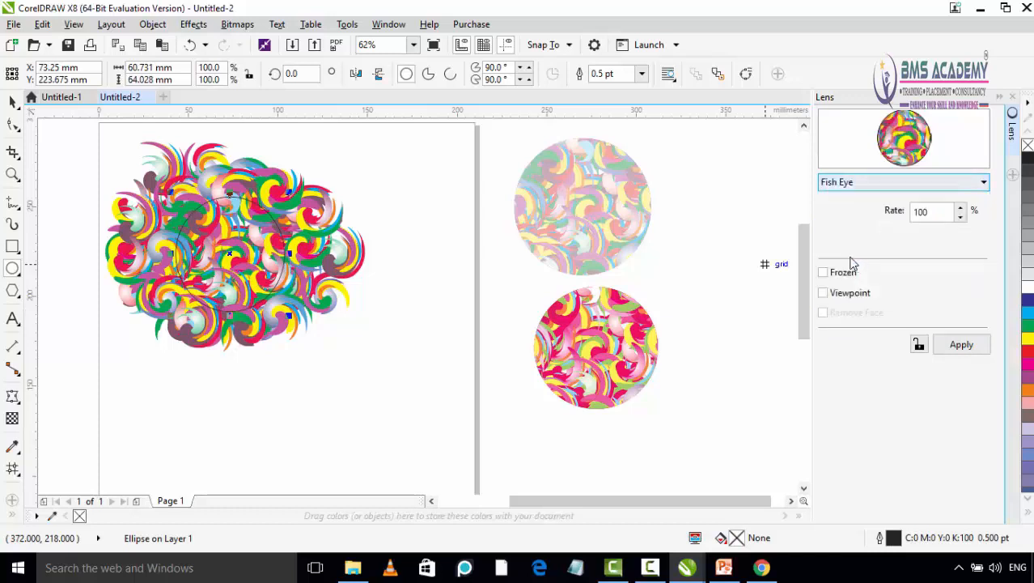
pyautogui.click(961, 207)
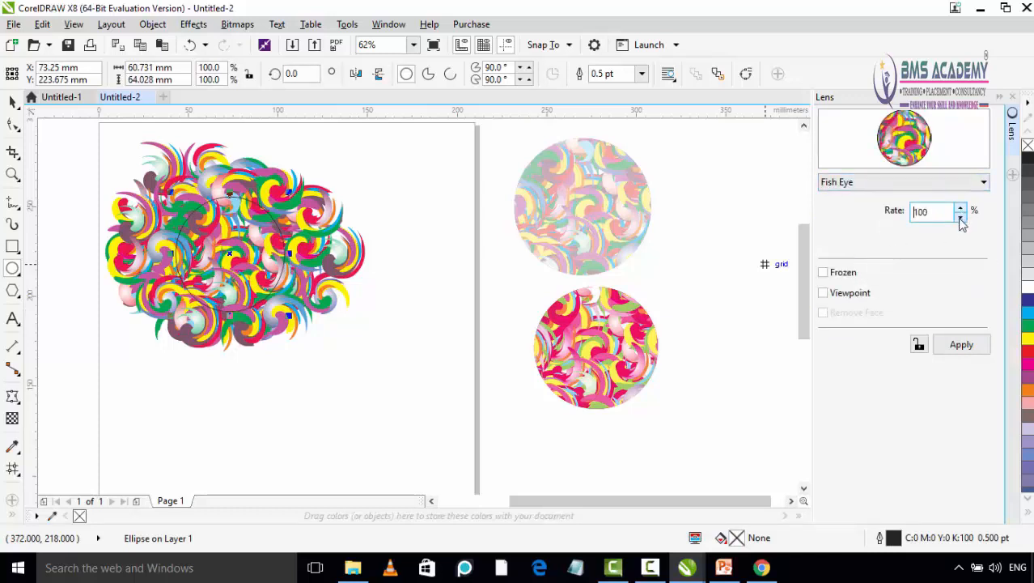
pyautogui.click(837, 275)
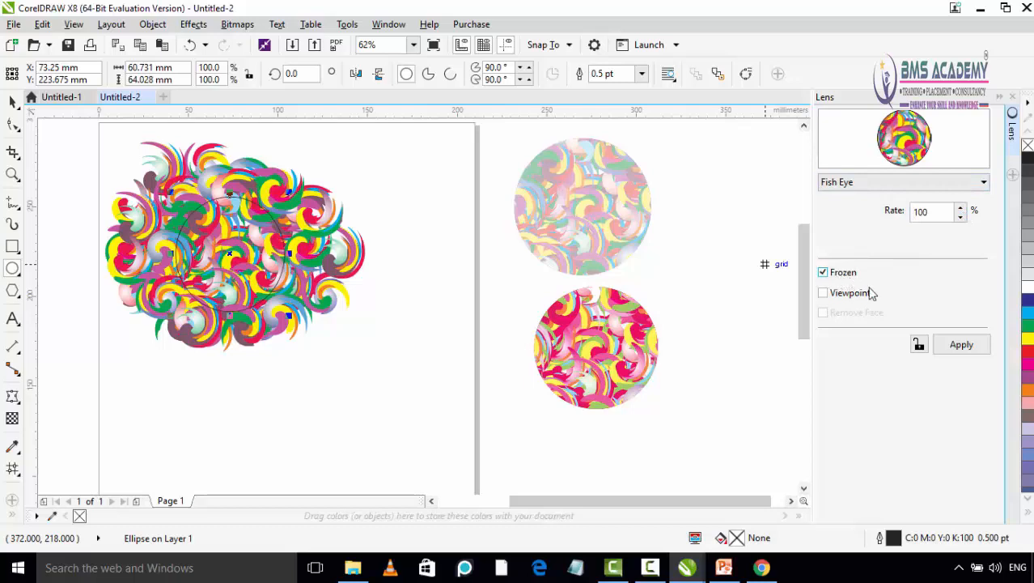
pyautogui.click(962, 344)
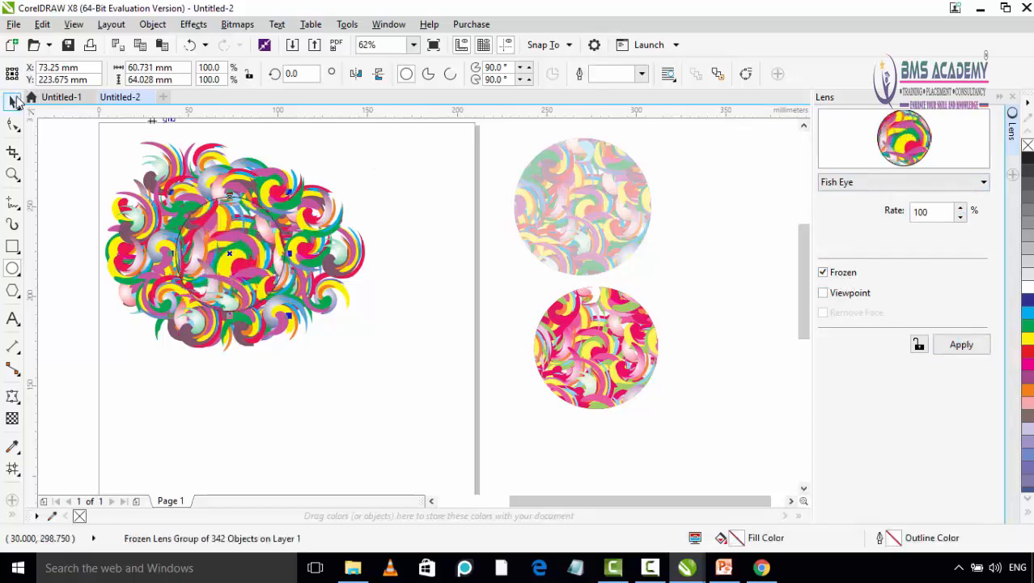
# - Move the frozen Fish Eye circle off the artwork to about X 192 mm, Y 148 mm
pyautogui.click(14, 100)
pyautogui.moveTo(235, 253); pyautogui.dragTo(506, 336)
pyautogui.scroll(1, 449, 397)
pyautogui.scroll(-1, 506, 337)
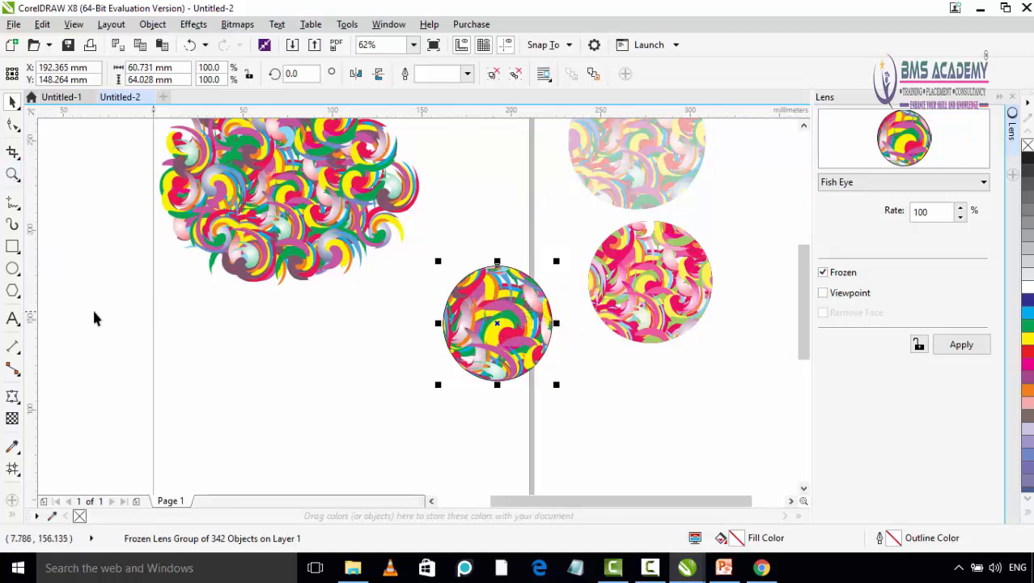
# - Add the artistic text ISHTWORLD.COM below the swirl artwork, enlarge it to about 47 pt and shift it slightly lower
pyautogui.click(13, 320)
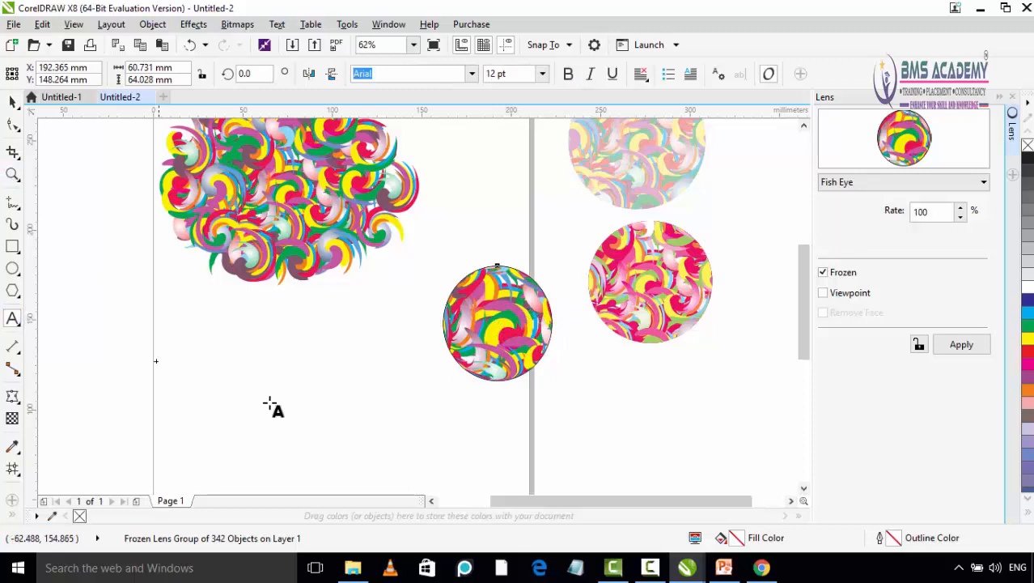
pyautogui.click(208, 393)
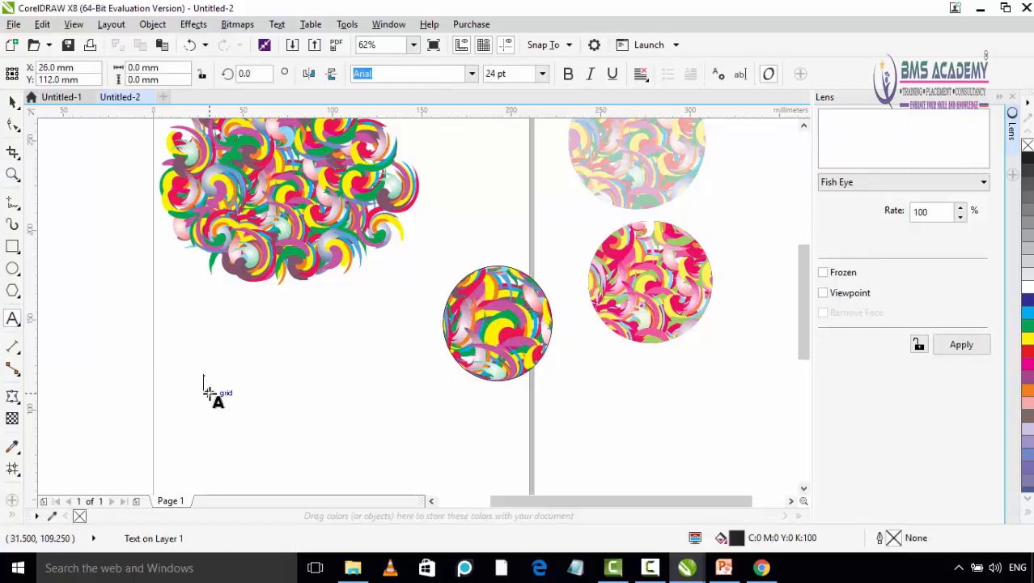
pyautogui.write('ISHTWORLD.COM')
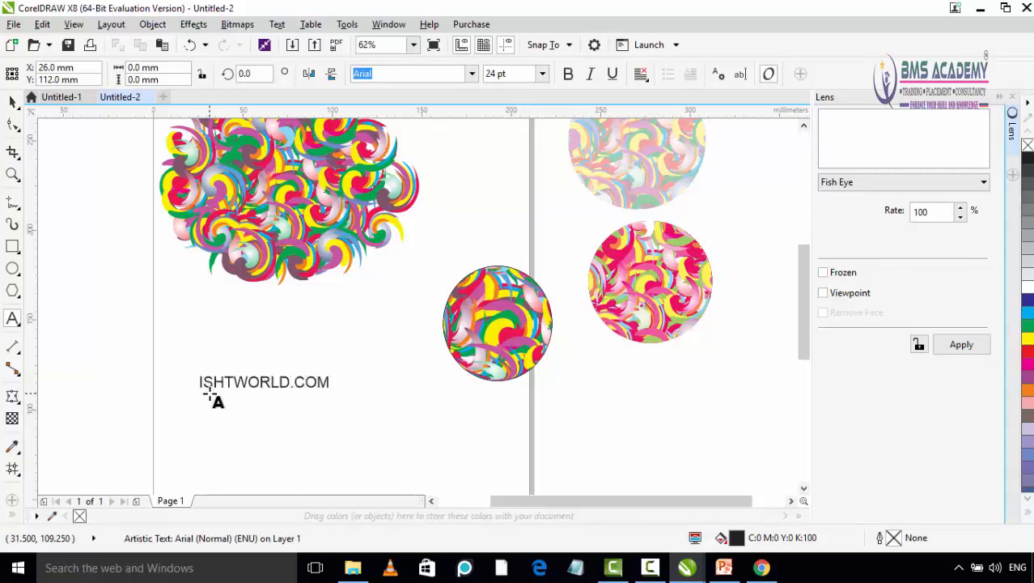
pyautogui.click(12, 102)
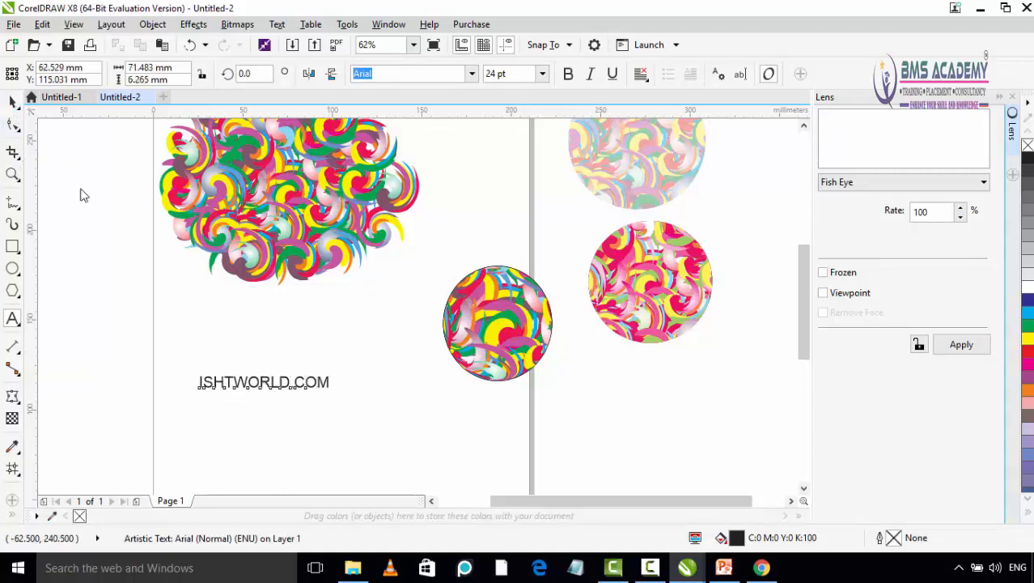
pyautogui.moveTo(334, 391); pyautogui.dragTo(429, 450)
pyautogui.moveTo(324, 389); pyautogui.dragTo(327, 418)
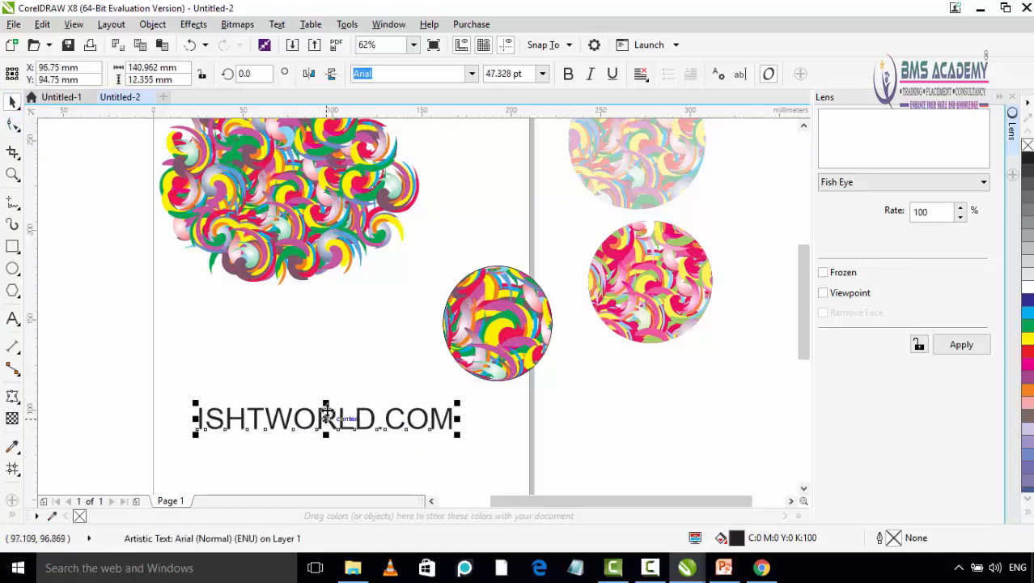
# - Draw an ellipse over the middle of the text, enlarge it to about 67 by 69 mm and centre it on WORLD
pyautogui.click(12, 268)
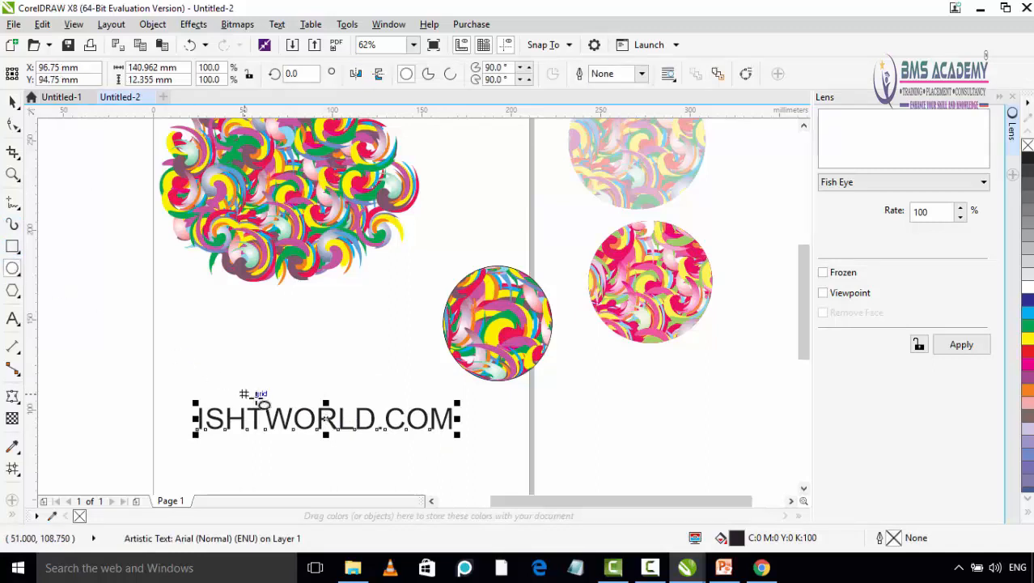
pyautogui.scroll(-2, 388, 485)
pyautogui.moveTo(251, 327); pyautogui.dragTo(353, 439)
pyautogui.moveTo(315, 388); pyautogui.dragTo(315, 376)
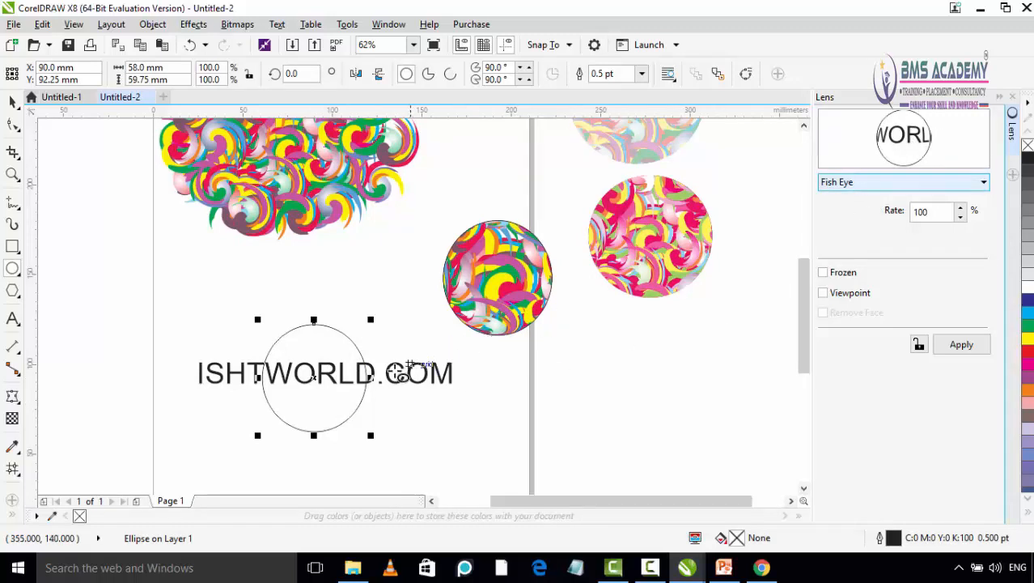
pyautogui.moveTo(371, 434); pyautogui.dragTo(387, 453)
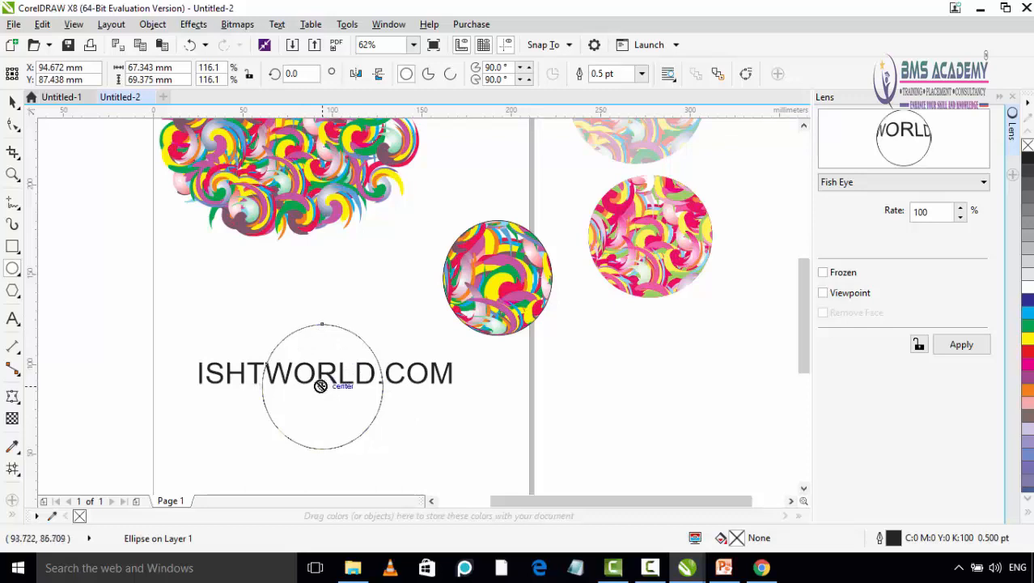
pyautogui.moveTo(324, 387); pyautogui.dragTo(320, 377)
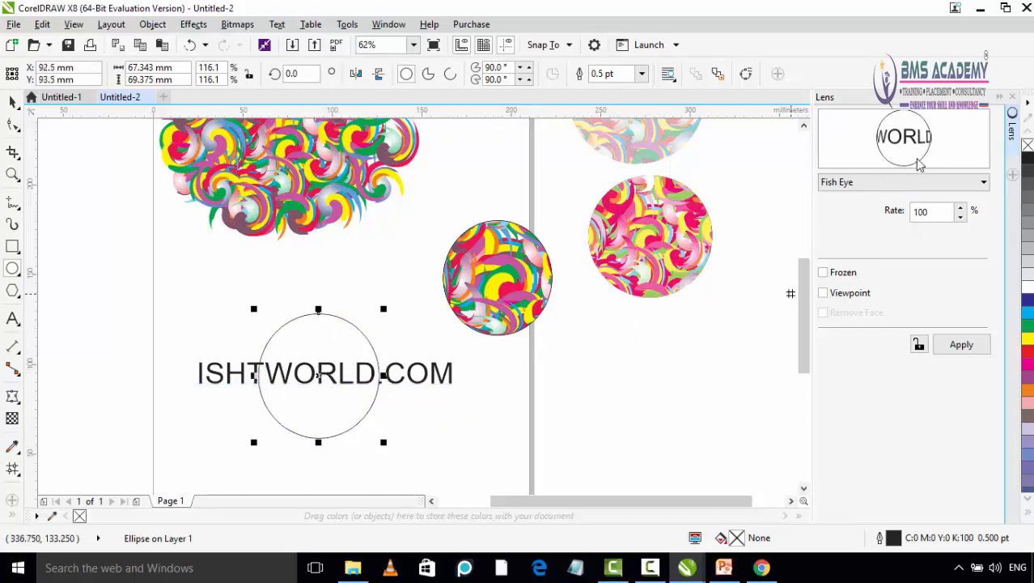
# - Set the Fish Eye lens rate for the ellipse over the text to 145%
pyautogui.click(960, 208)
pyautogui.click(959, 208)
pyautogui.click(960, 208)
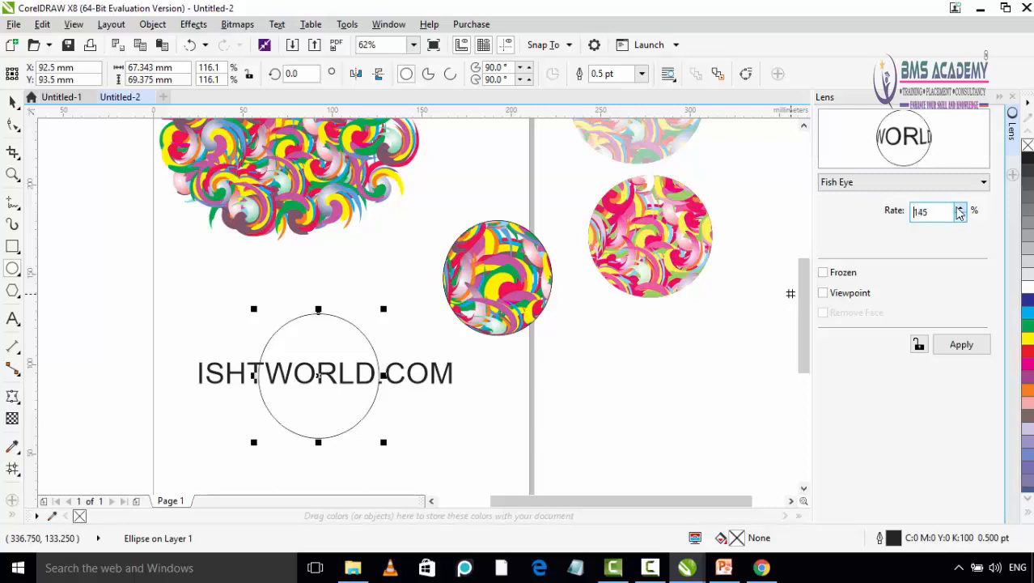
pyautogui.click(960, 208)
pyautogui.click(959, 208)
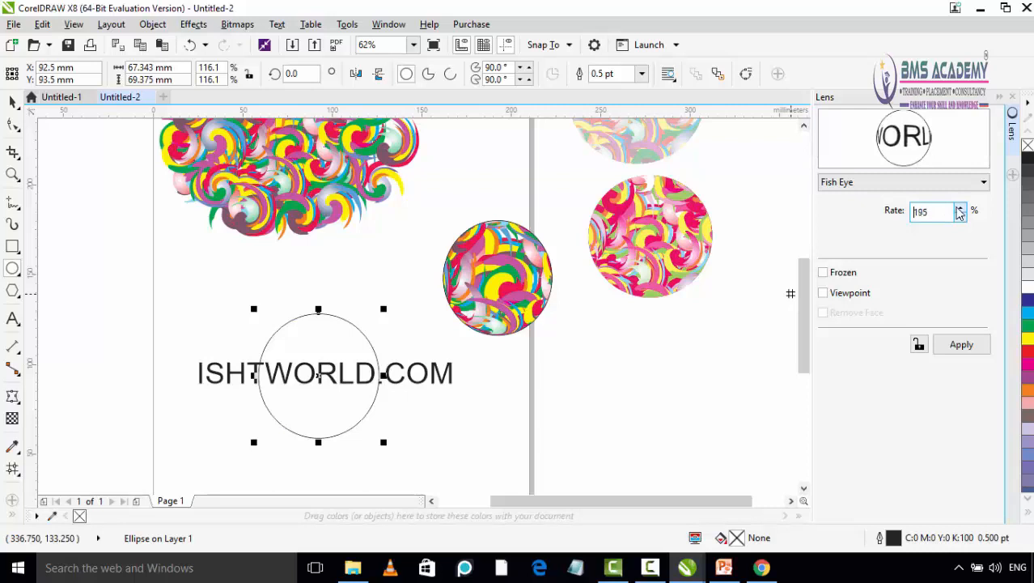
pyautogui.click(959, 209)
pyautogui.click(961, 216)
pyautogui.click(961, 217)
pyautogui.click(961, 217)
pyautogui.click(960, 217)
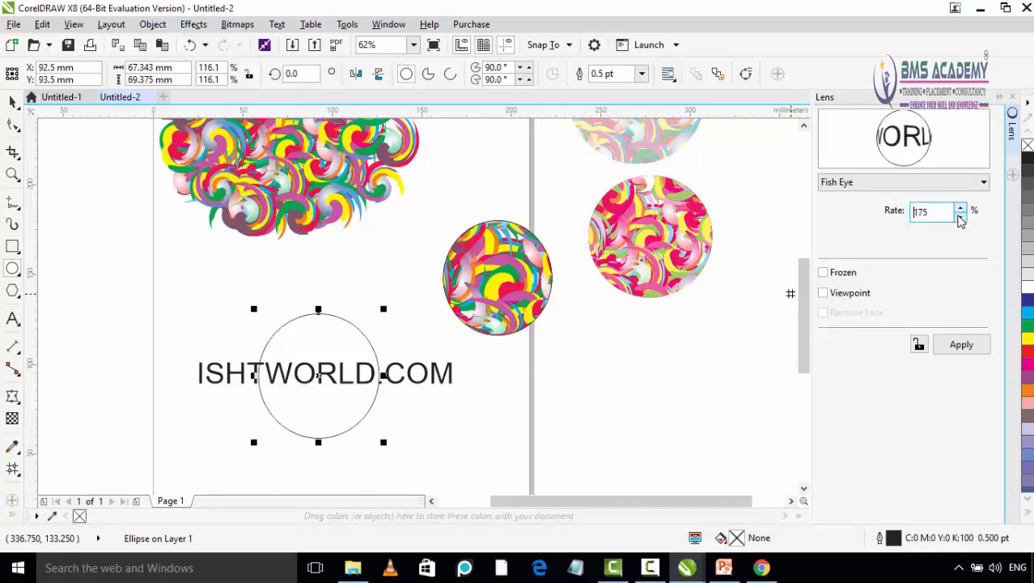
pyautogui.click(961, 217)
pyautogui.click(961, 217)
pyautogui.click(960, 217)
pyautogui.click(960, 216)
pyautogui.click(961, 217)
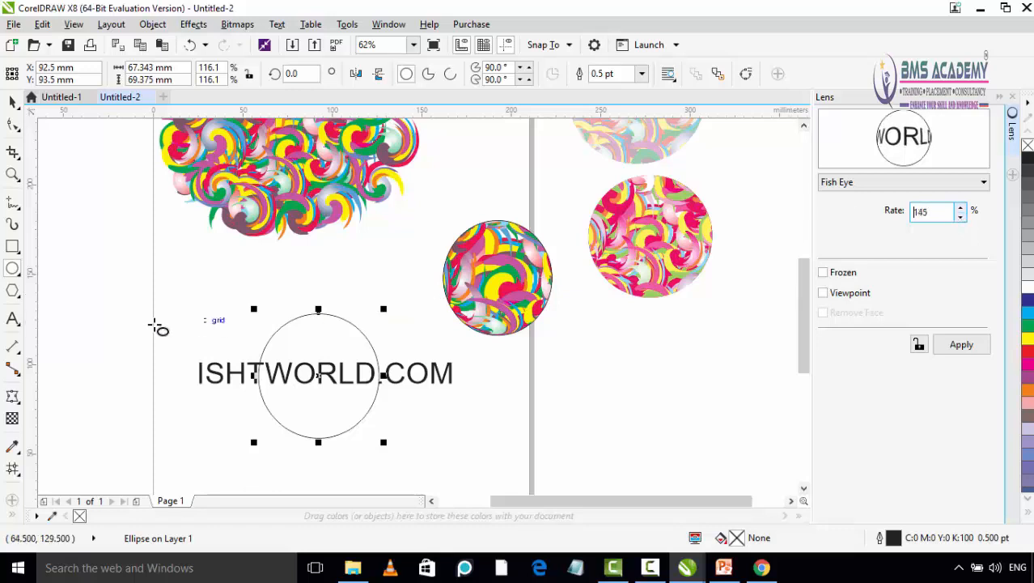
# - Move the ellipse over the start of the text at about X 46 mm, Y 96 mm and apply the Fish Eye lens frozen
pyautogui.moveTo(319, 375); pyautogui.dragTo(234, 373)
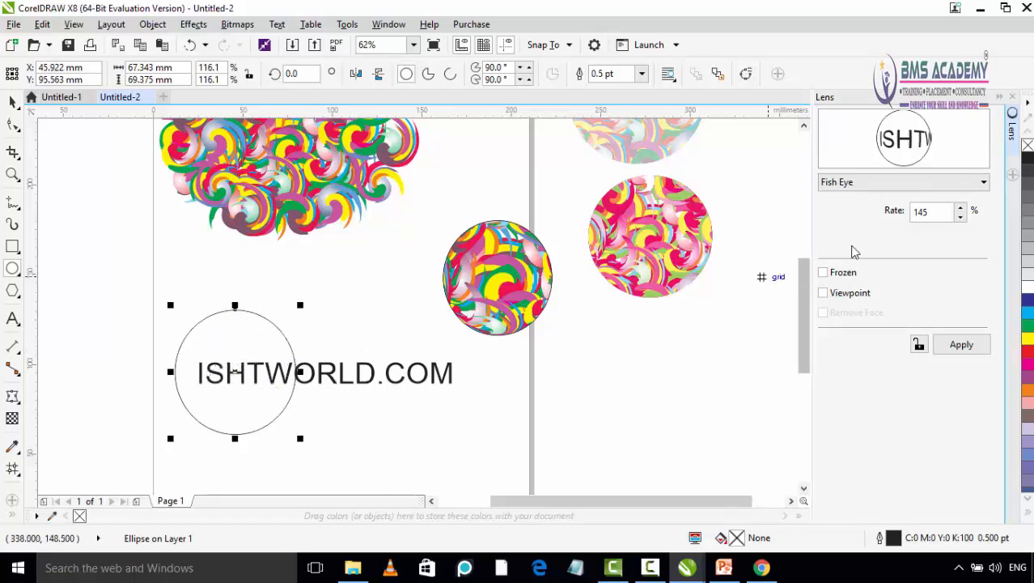
pyautogui.click(823, 272)
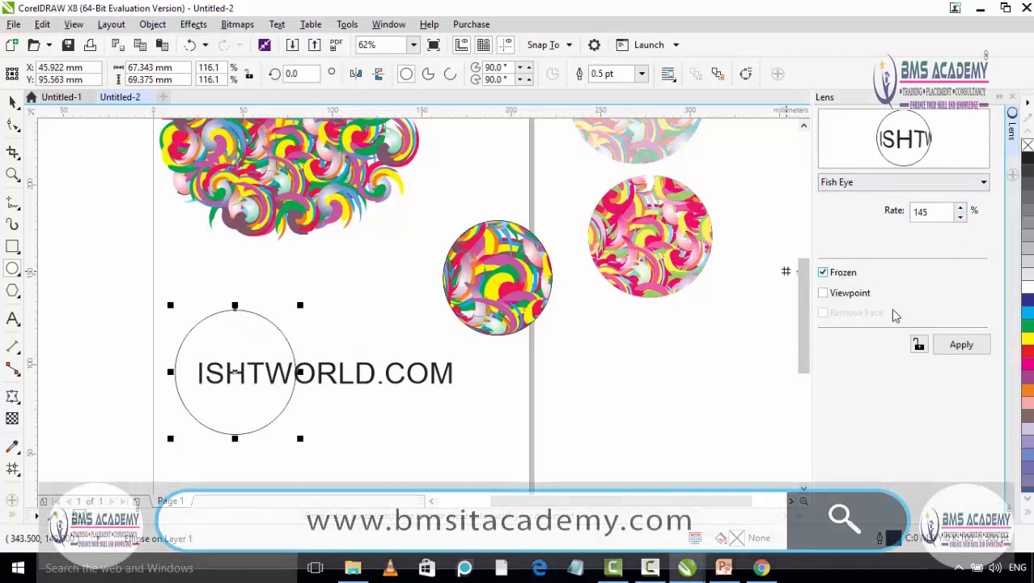
pyautogui.click(961, 344)
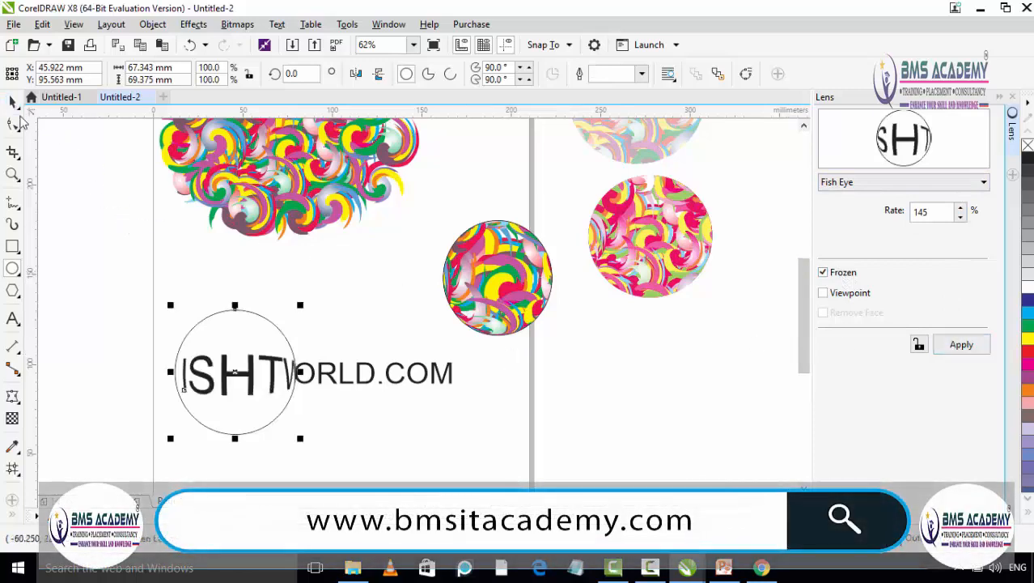
# - Move the frozen text lens circle off the page to about X 256 mm, Y 87 mm and deselect it
pyautogui.click(12, 101)
pyautogui.moveTo(217, 393); pyautogui.dragTo(593, 409)
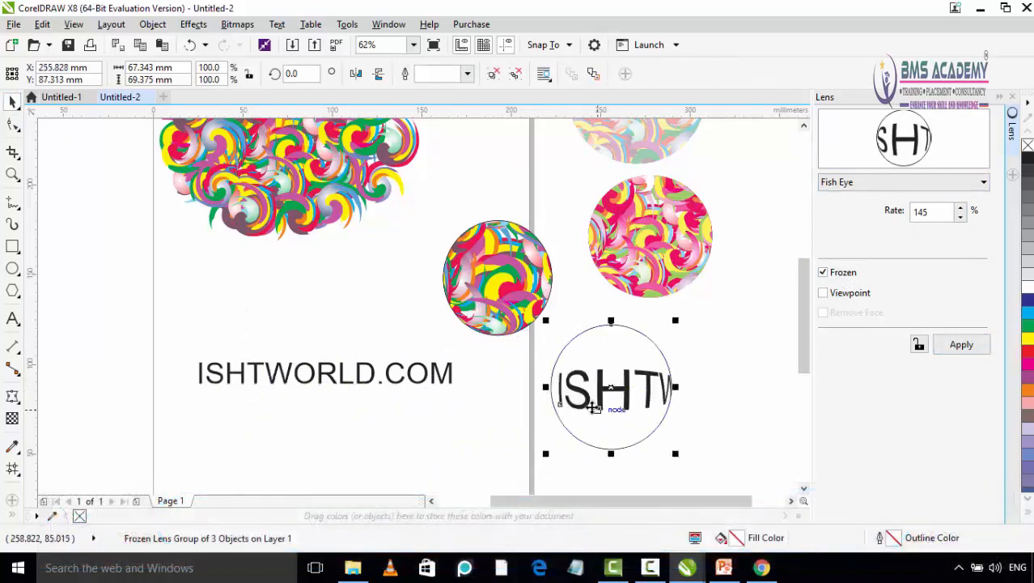
pyautogui.click(693, 419)
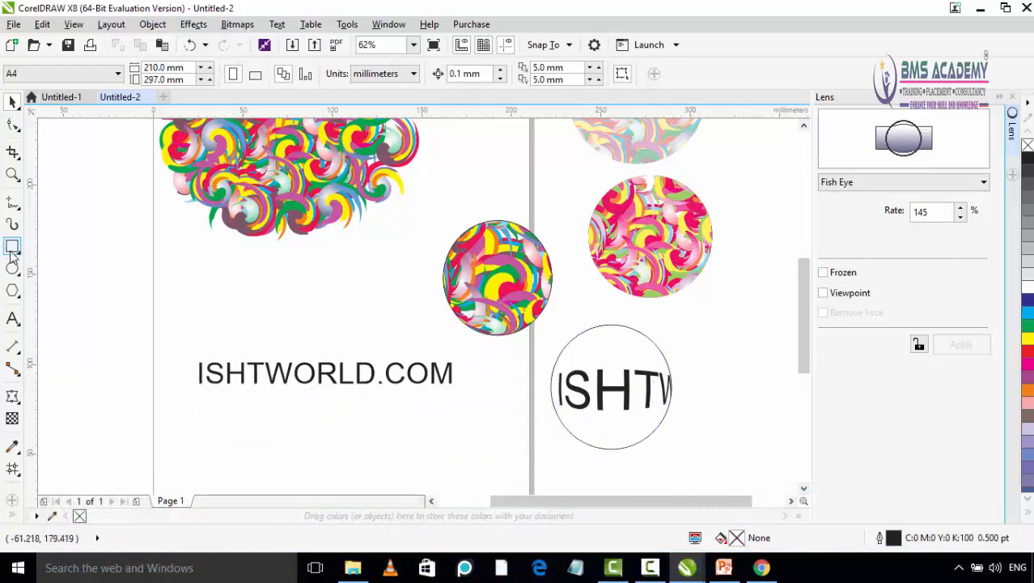
# - Draw an ellipse about 39 by 38 mm over the colourful swirl artwork, centred at about X 66 mm, Y 221 mm
pyautogui.click(834, 183)
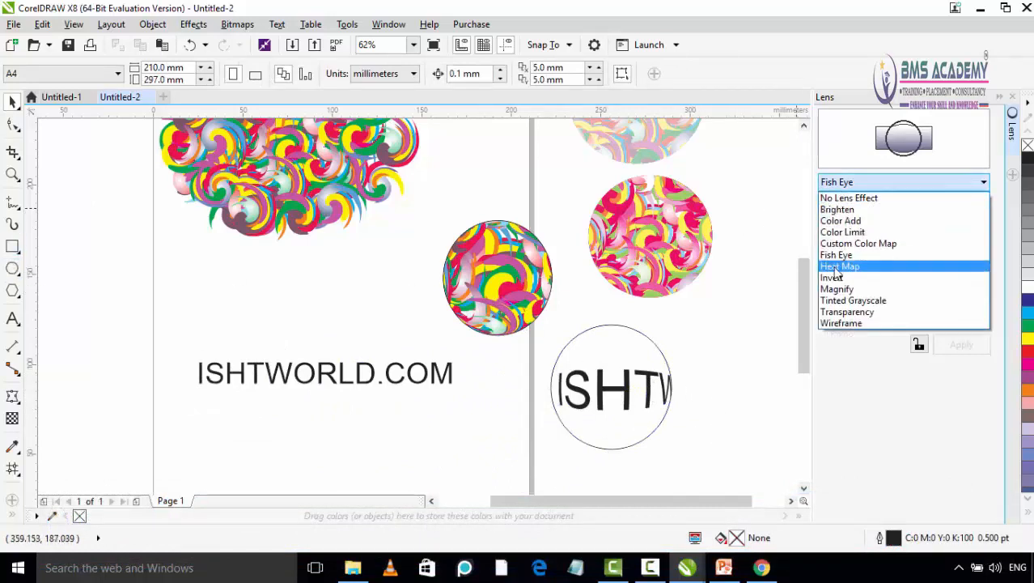
pyautogui.click(17, 266)
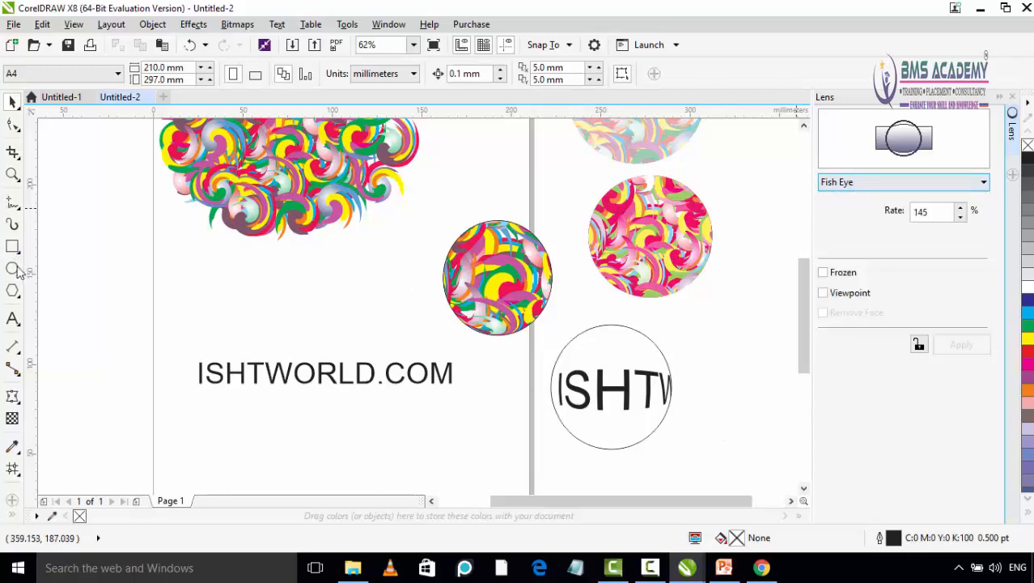
pyautogui.click(13, 269)
pyautogui.scroll(-2, 275, 236)
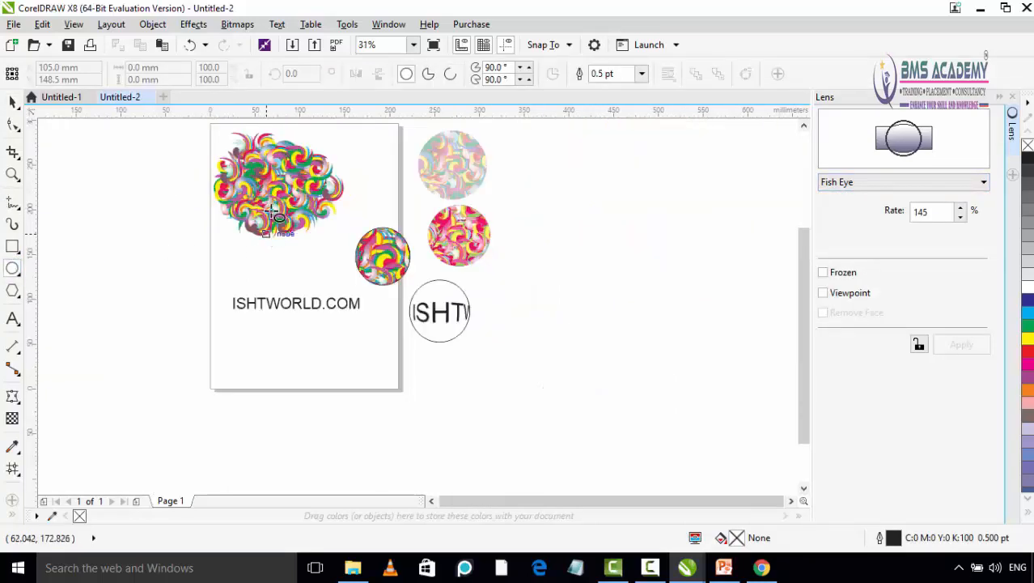
pyautogui.scroll(2, 245, 156)
pyautogui.scroll(2, 245, 156)
pyautogui.moveTo(227, 131); pyautogui.dragTo(368, 268)
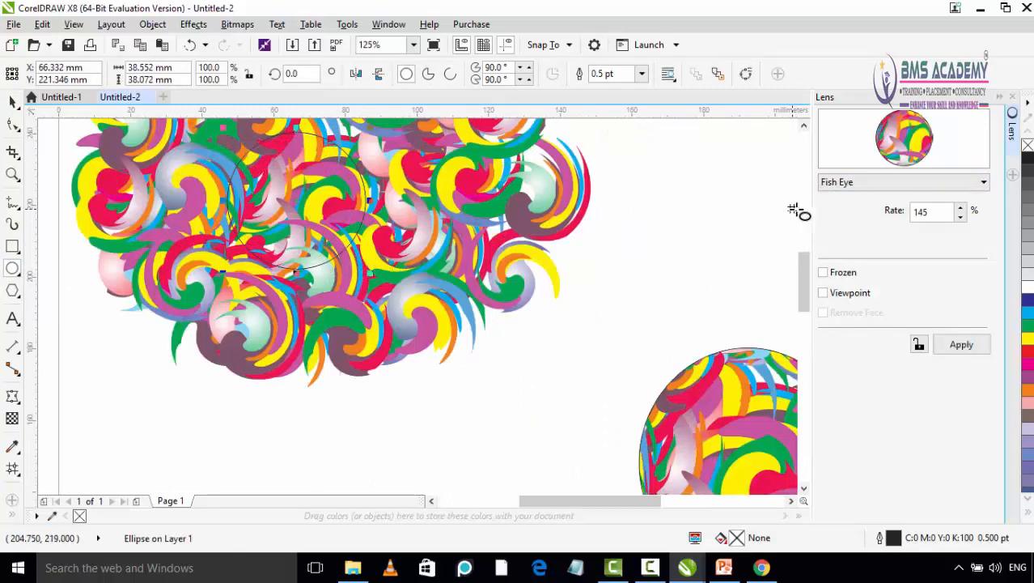
# - Apply a frozen Magnify lens with an amount of 3.5x to the ellipse over the swirl artwork
pyautogui.click(980, 185)
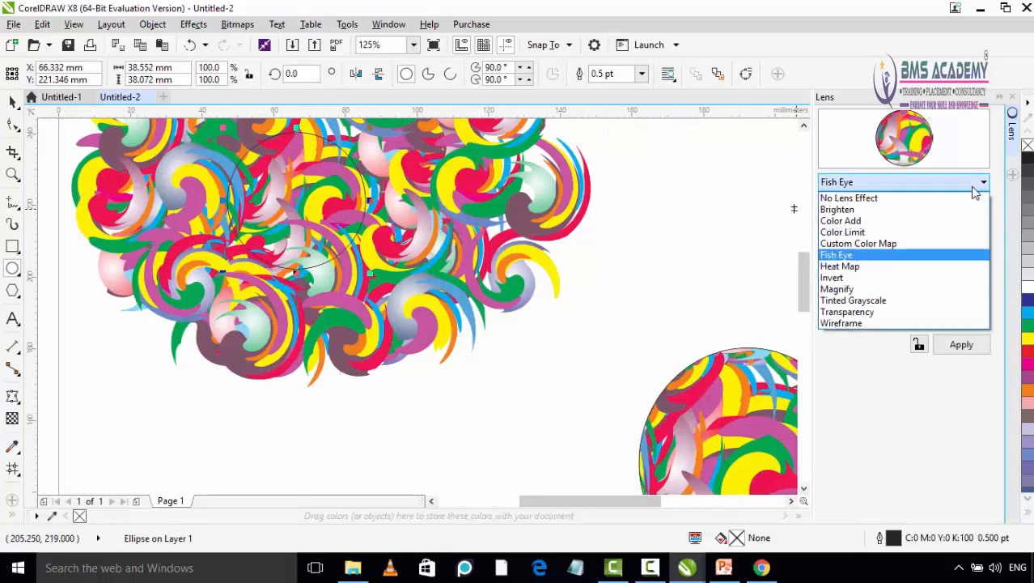
pyautogui.click(857, 289)
pyautogui.click(959, 207)
pyautogui.click(960, 207)
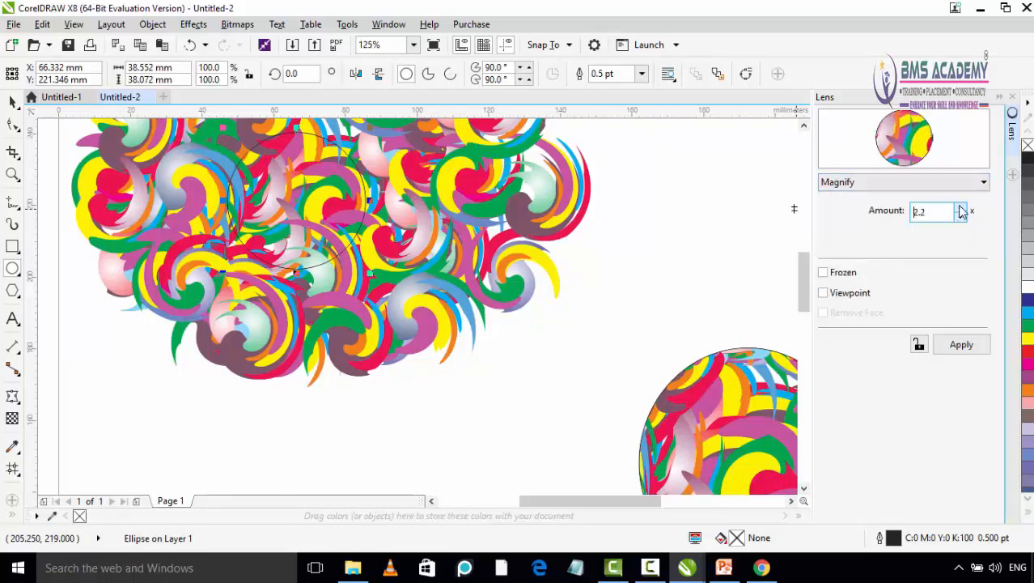
pyautogui.click(960, 207)
pyautogui.click(960, 207)
pyautogui.click(960, 207)
pyautogui.click(960, 206)
pyautogui.click(960, 206)
pyautogui.click(959, 207)
pyautogui.click(959, 208)
pyautogui.click(960, 207)
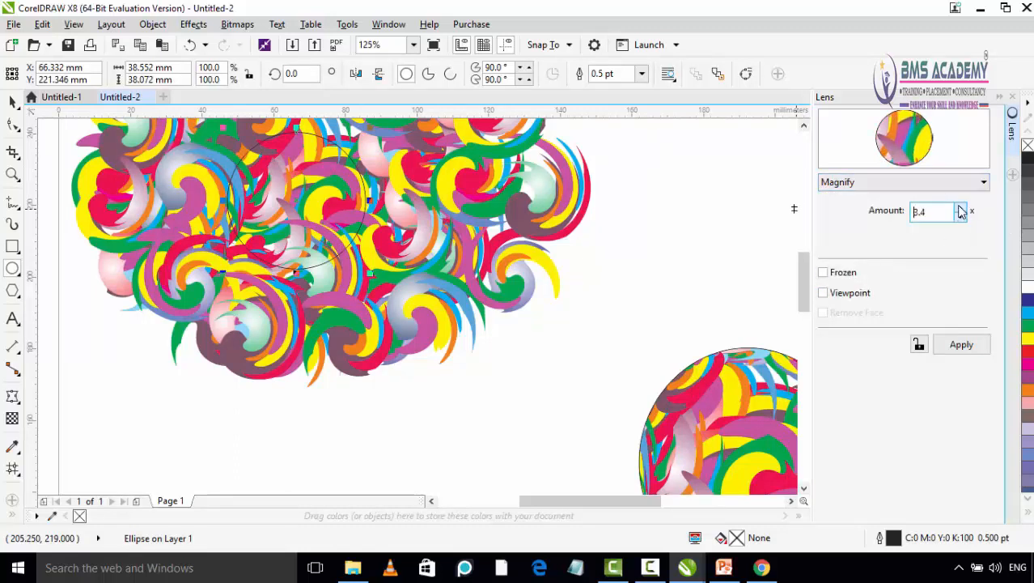
pyautogui.click(959, 207)
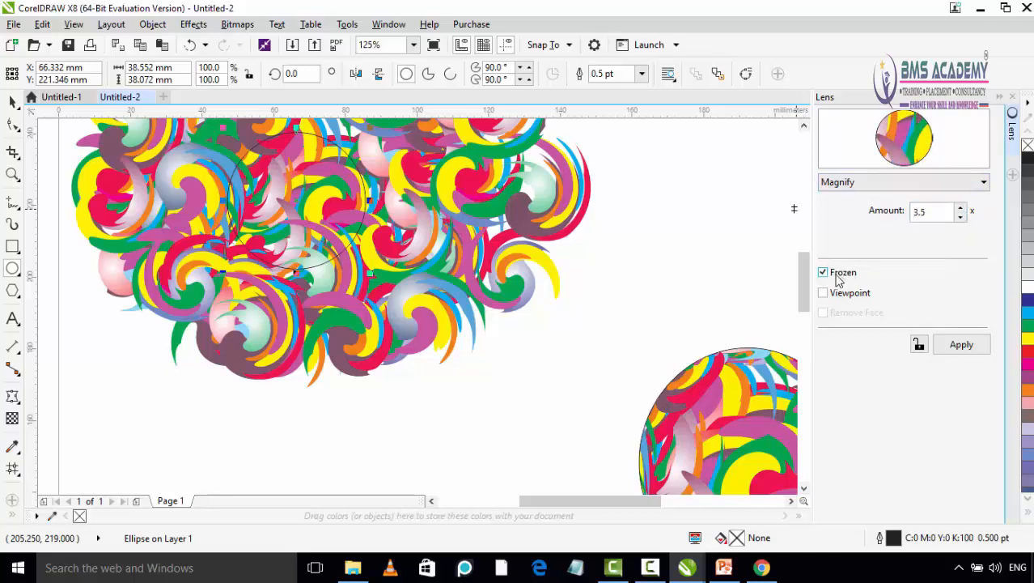
pyautogui.click(961, 344)
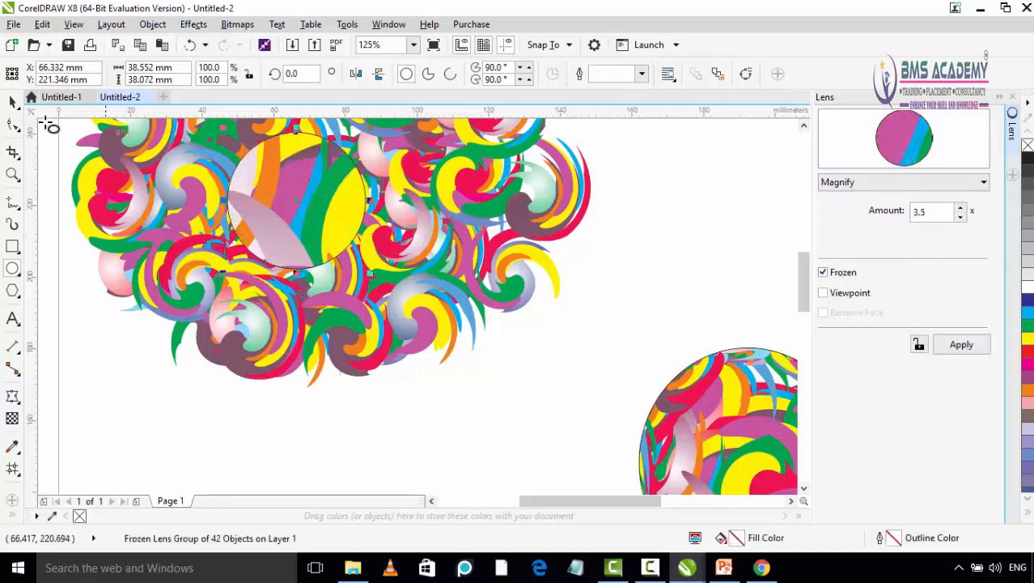
# - Move the frozen magnified circle off the artwork to about X 174 mm, Y 217 mm and deselect it
pyautogui.click(13, 102)
pyautogui.moveTo(309, 214); pyautogui.dragTo(688, 235)
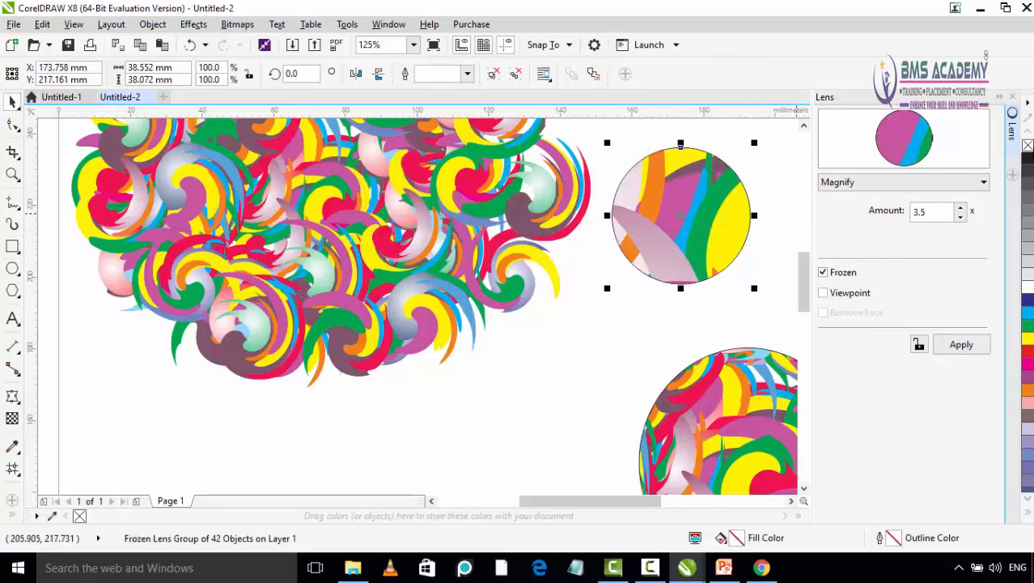
pyautogui.click(776, 266)
pyautogui.scroll(-1, 716, 266)
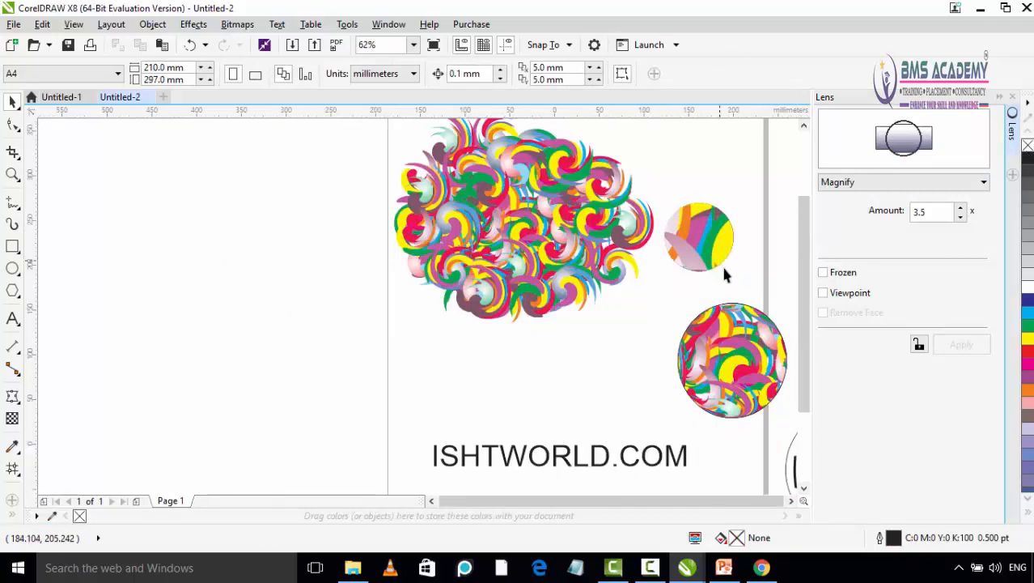
pyautogui.scroll(-1, 762, 307)
pyautogui.scroll(1, 618, 297)
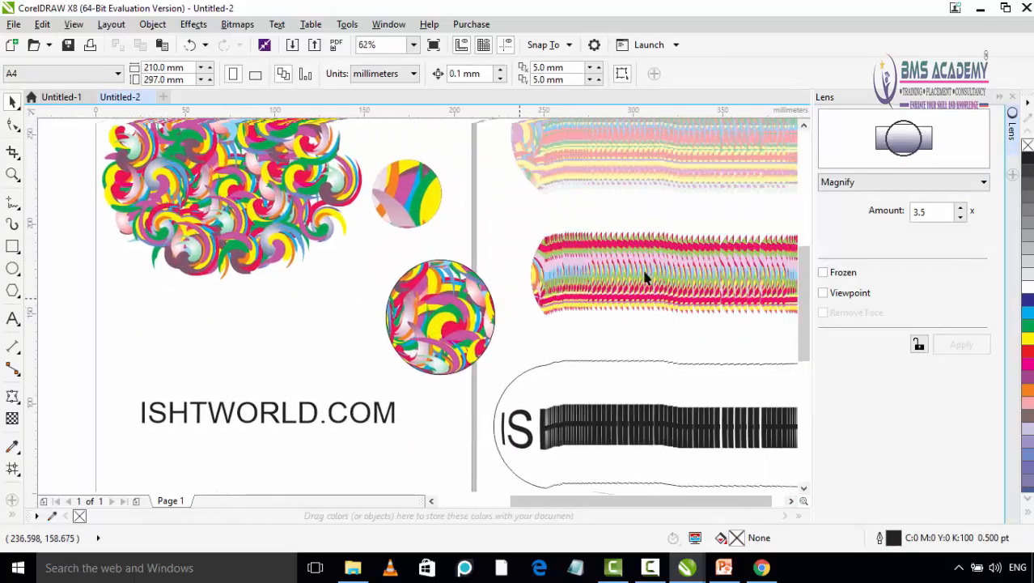
pyautogui.scroll(-1, 688, 247)
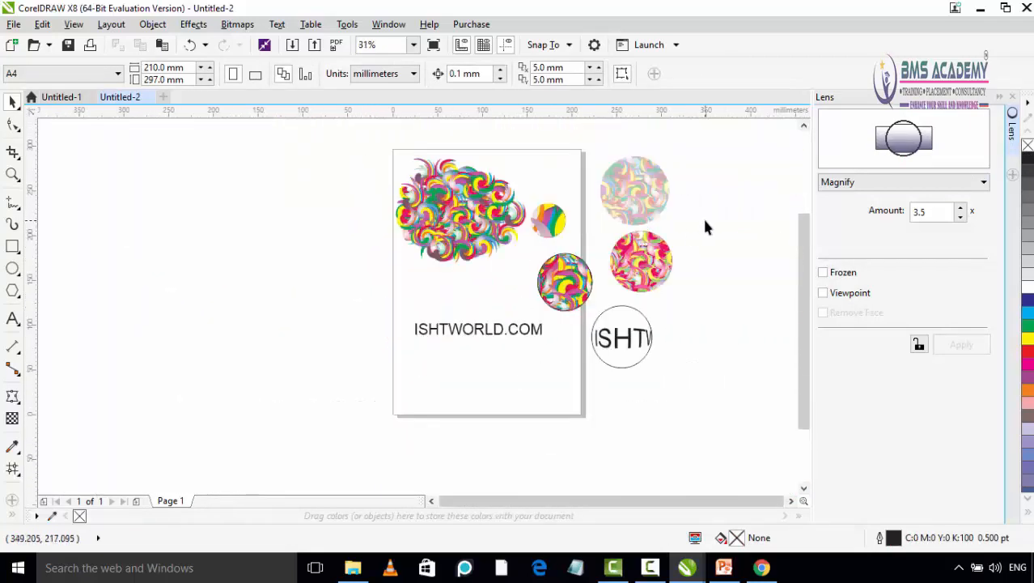